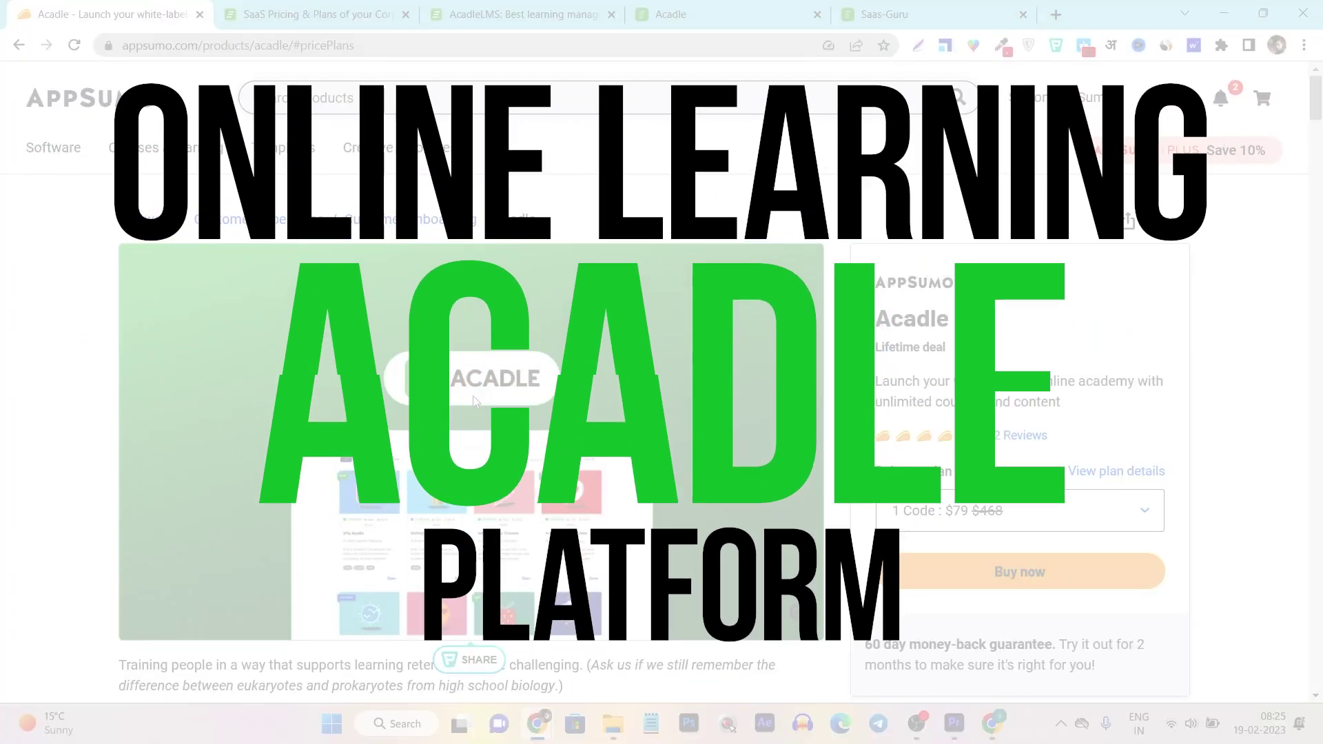
scroll(472, 396, "down", 3)
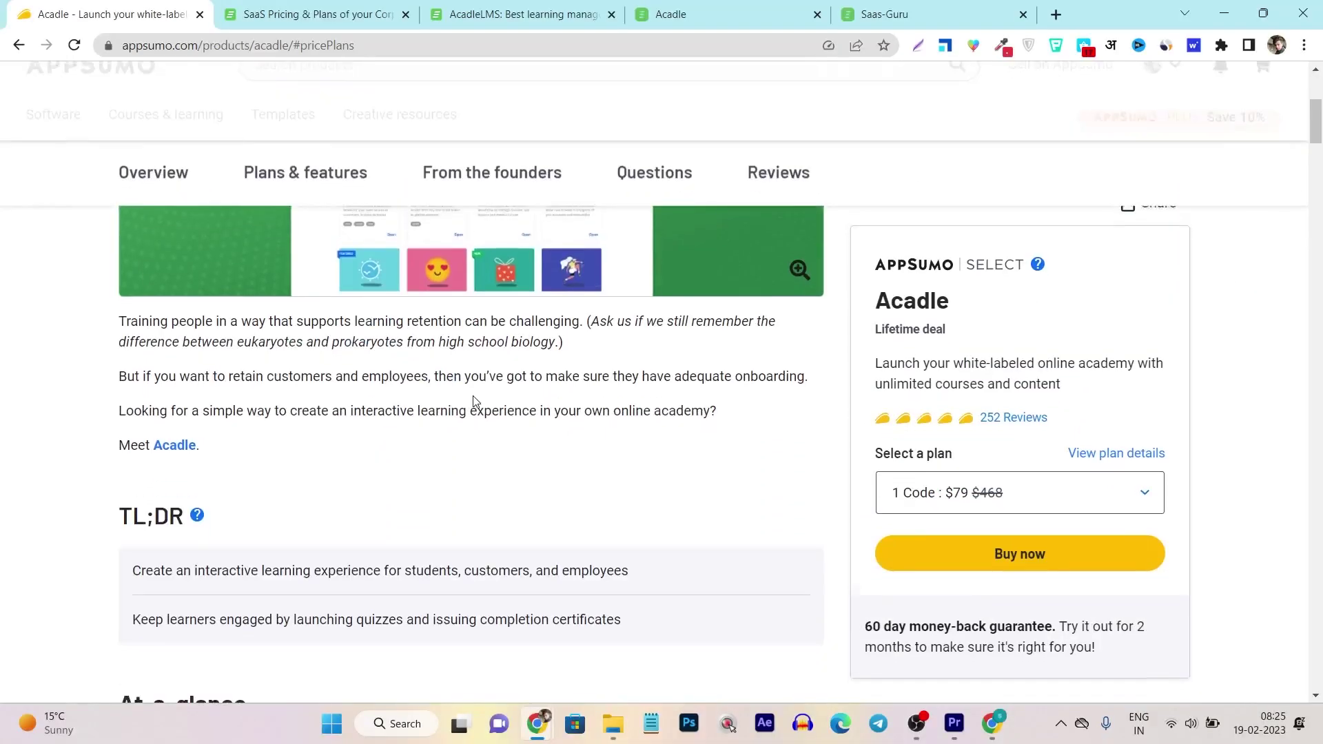
scroll(443, 439, "down", 2)
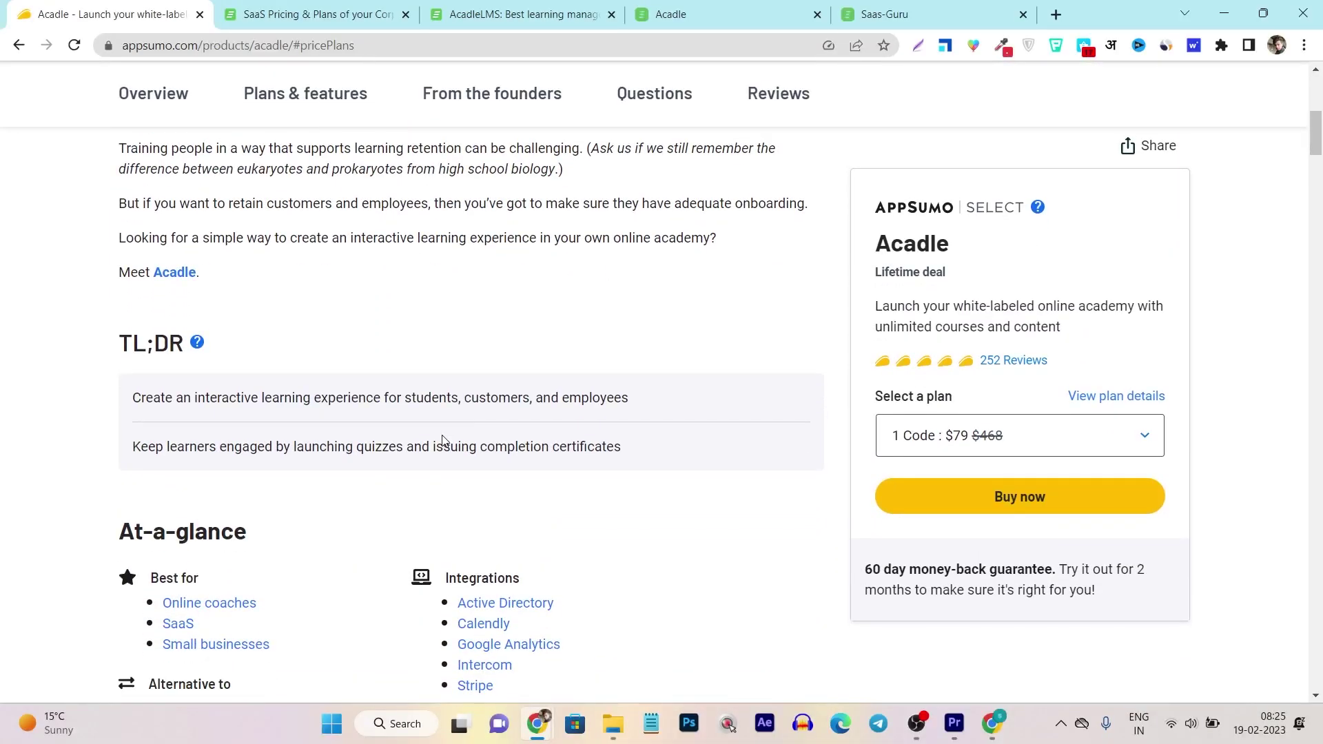
Highlight the TL;DR point about creating interactive learning experiences on the AppSumo page
left_click_drag(131, 399, 654, 407)
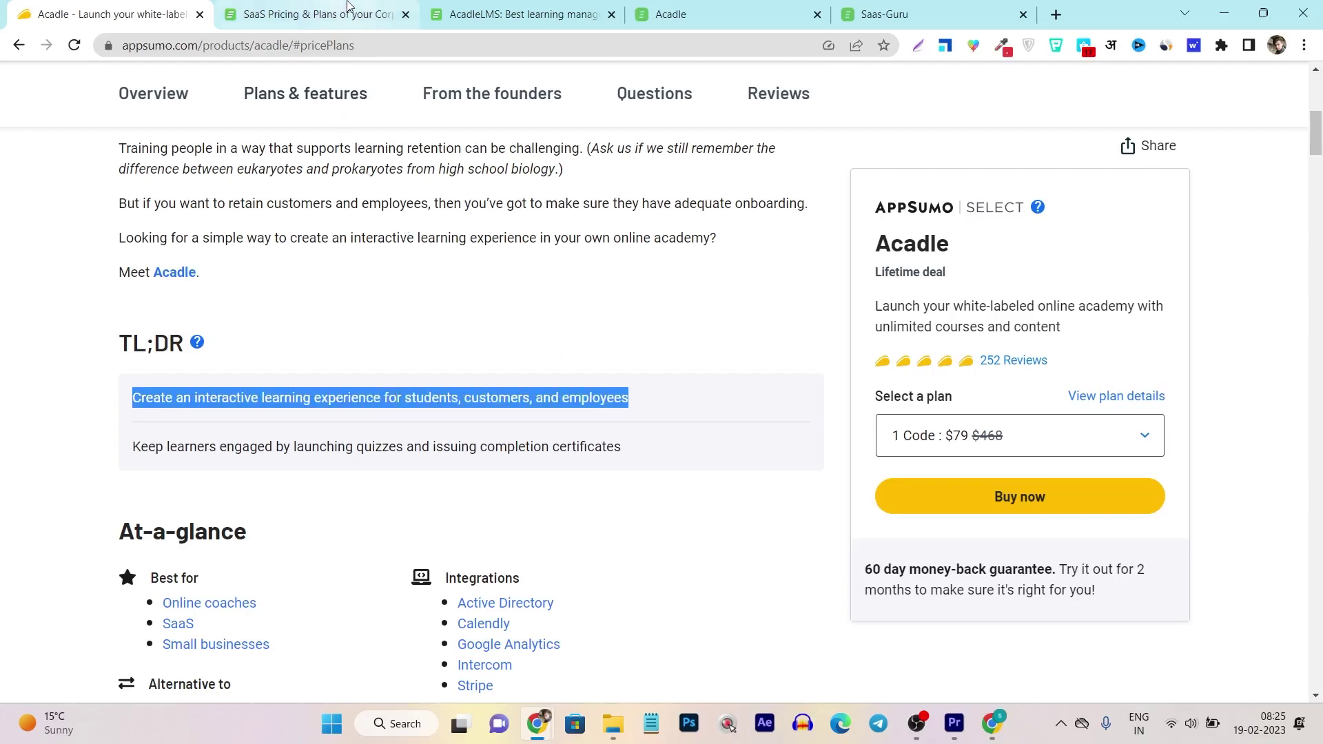
Browse acadle.com down to the integrations logos: Intercom, Encharge, Zendesk, Stripe, Google Analytics, Drift
left_click(482, 13)
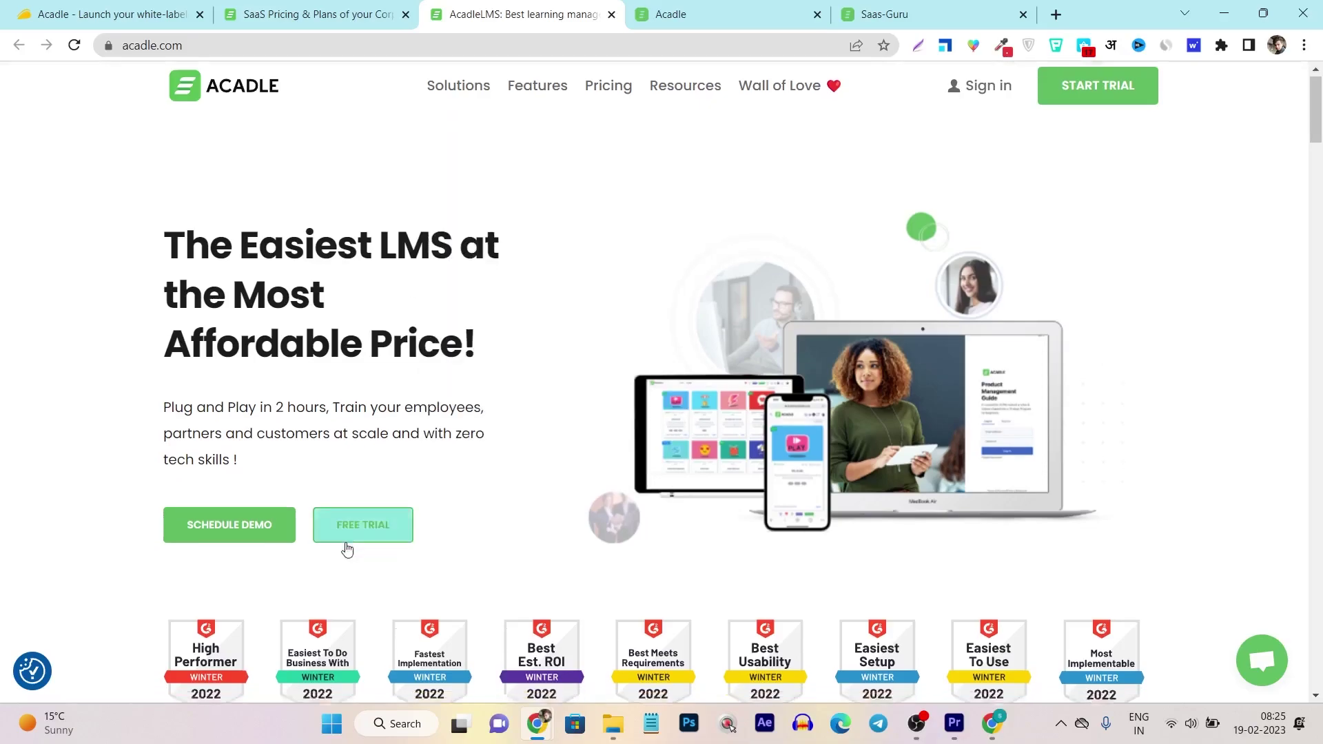
scroll(362, 527, "down", 2)
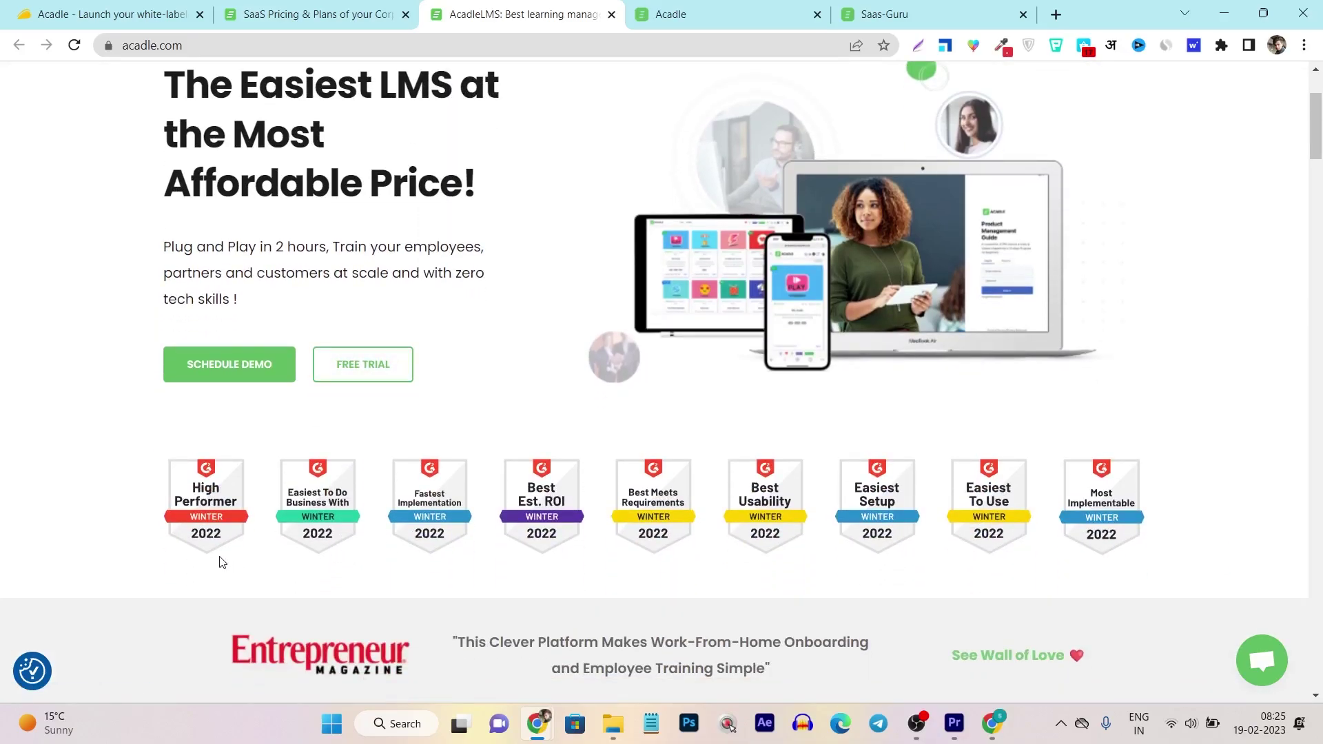
scroll(455, 559, "down", 6)
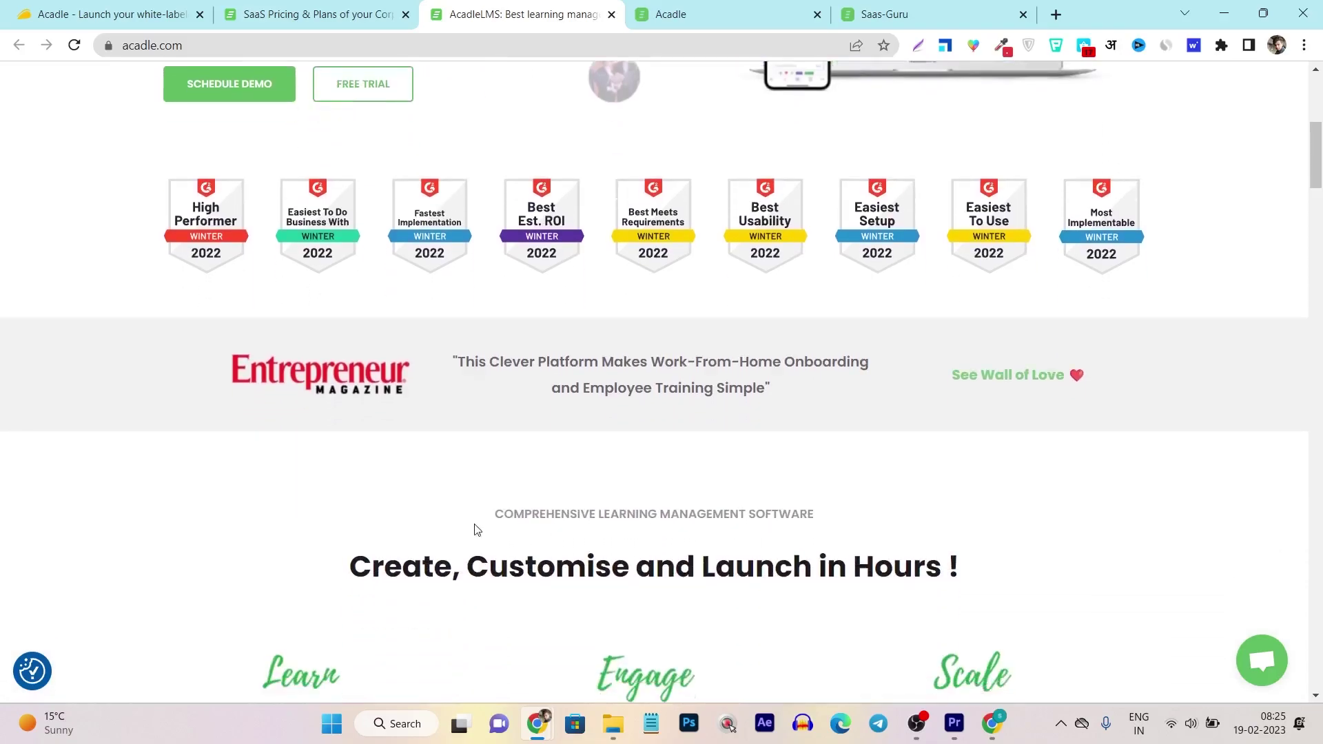
scroll(463, 529, "down", 4)
scroll(464, 529, "down", 4)
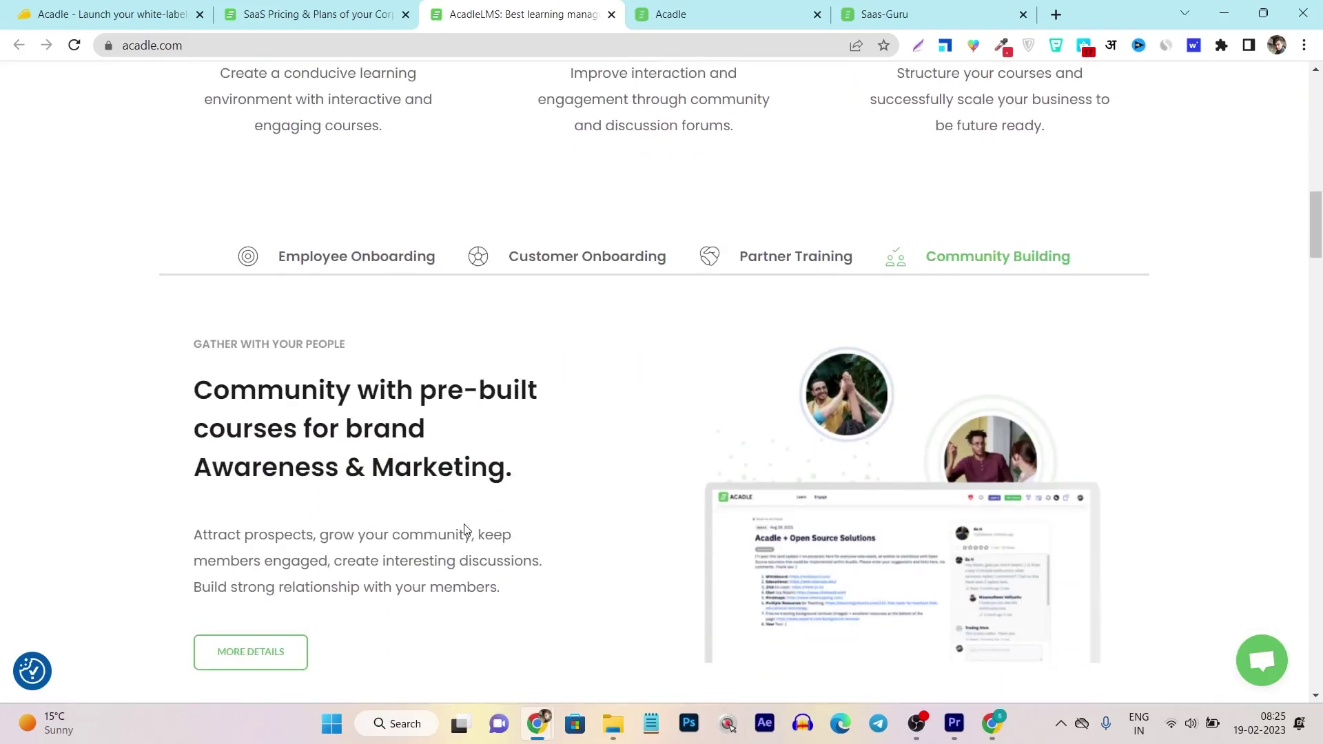
scroll(464, 530, "down", 3)
scroll(464, 529, "down", 2)
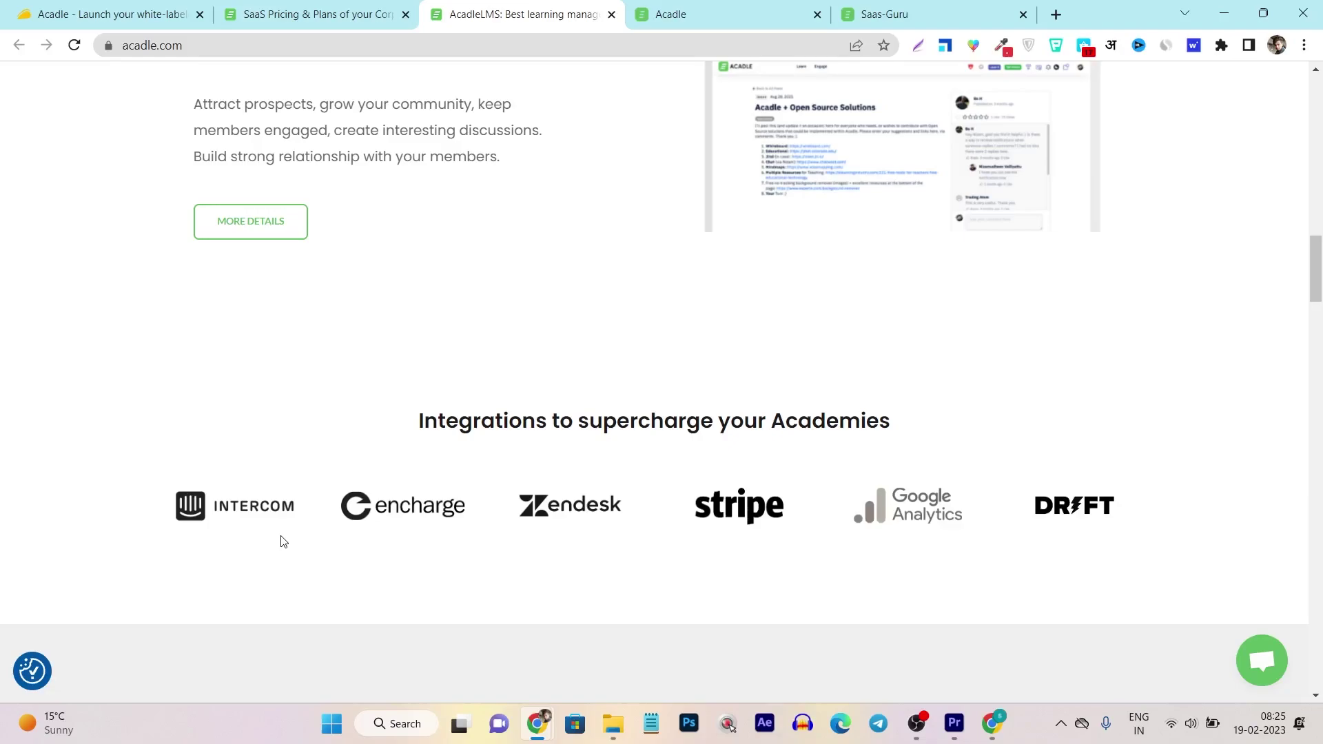
Pass through the AppSumo tab to the Saas-Guru admin Courses page showing SEO Crash Course
left_click(163, 14)
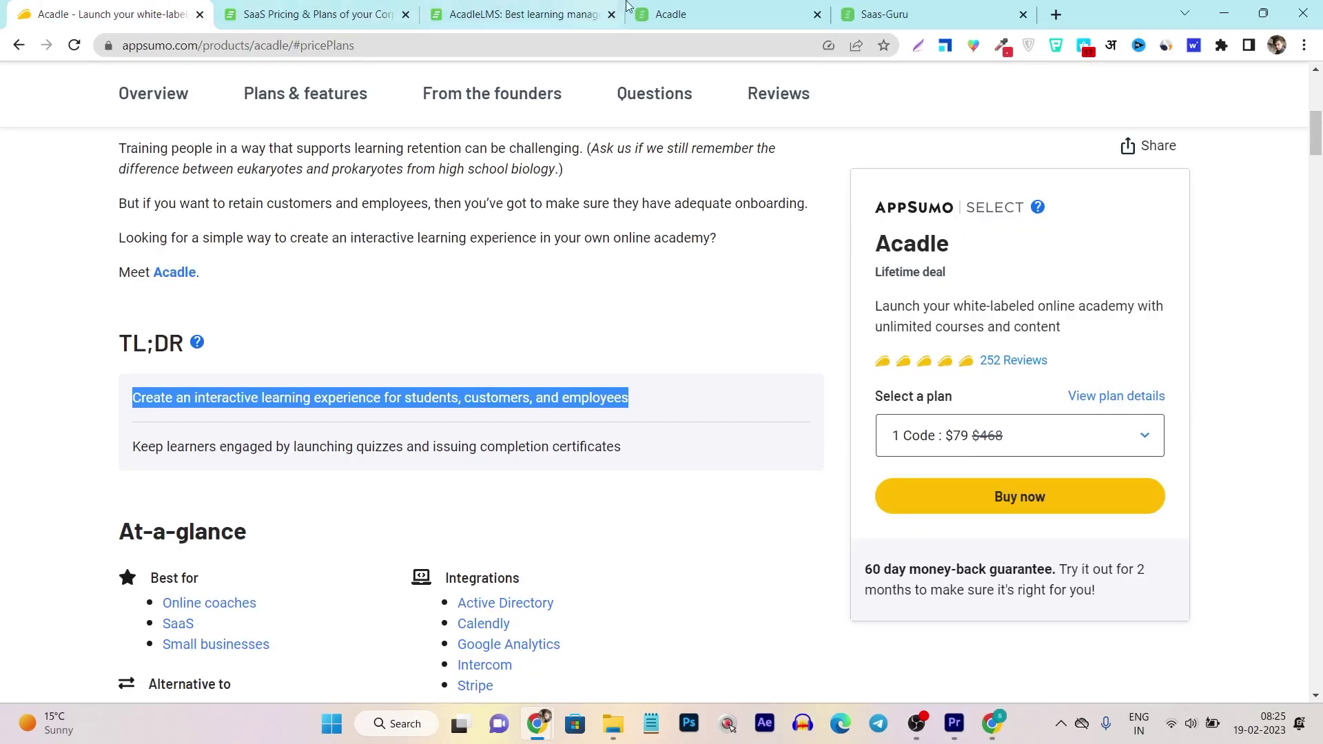
left_click(885, 13)
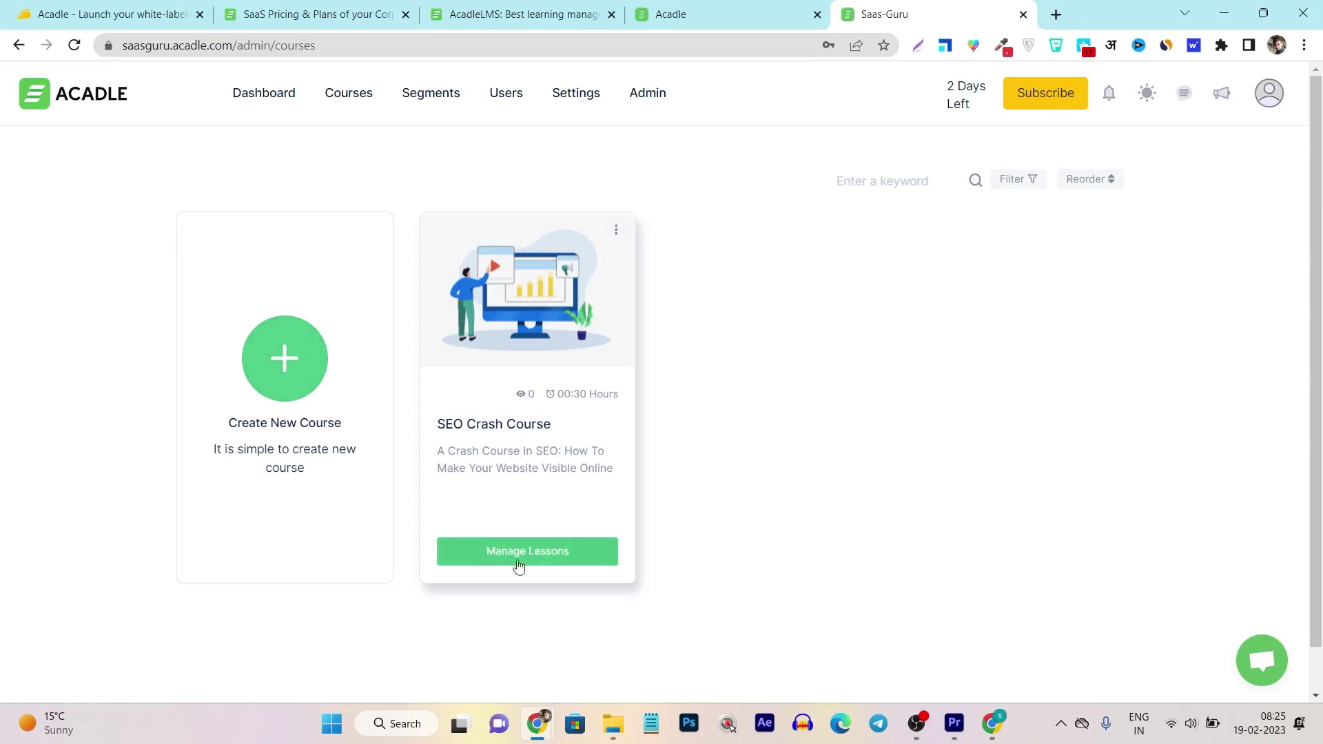
View the SEO Crash Course's empty lessons, then the admin dashboard's activity and rating
left_click(582, 559)
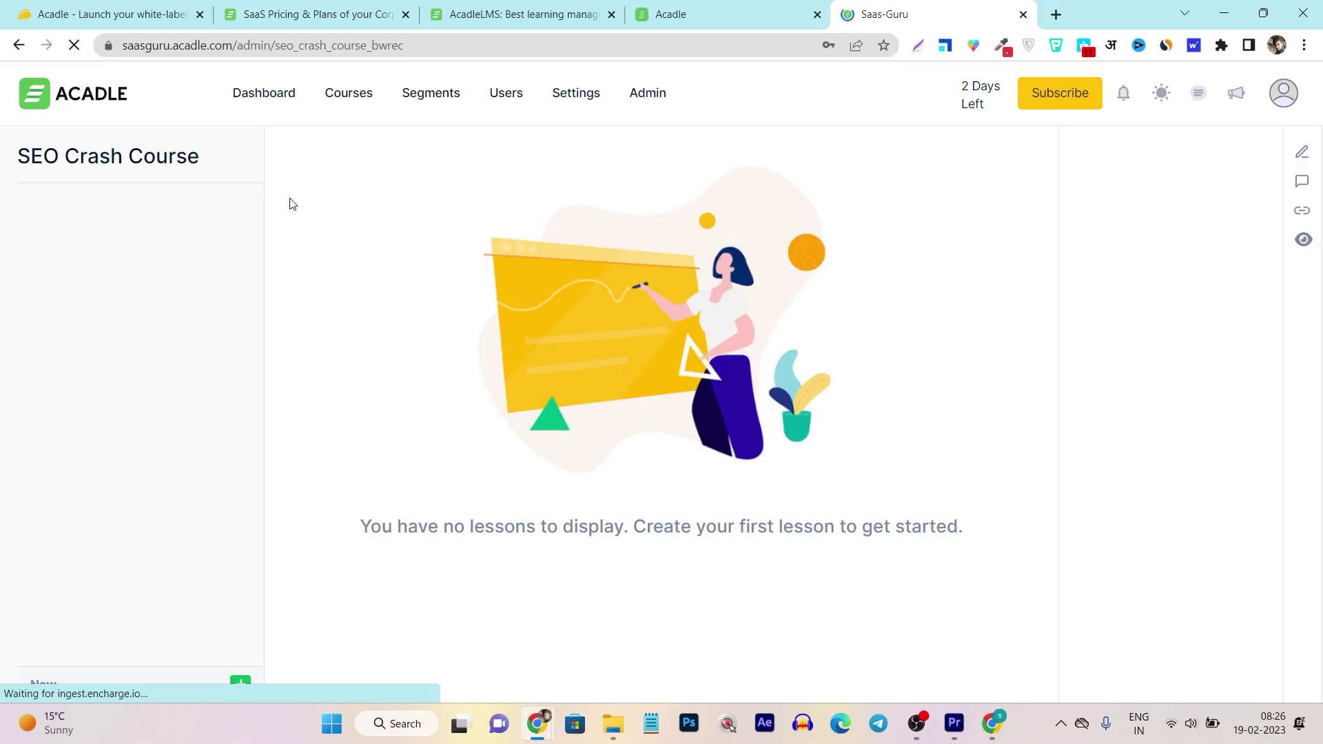
left_click(262, 92)
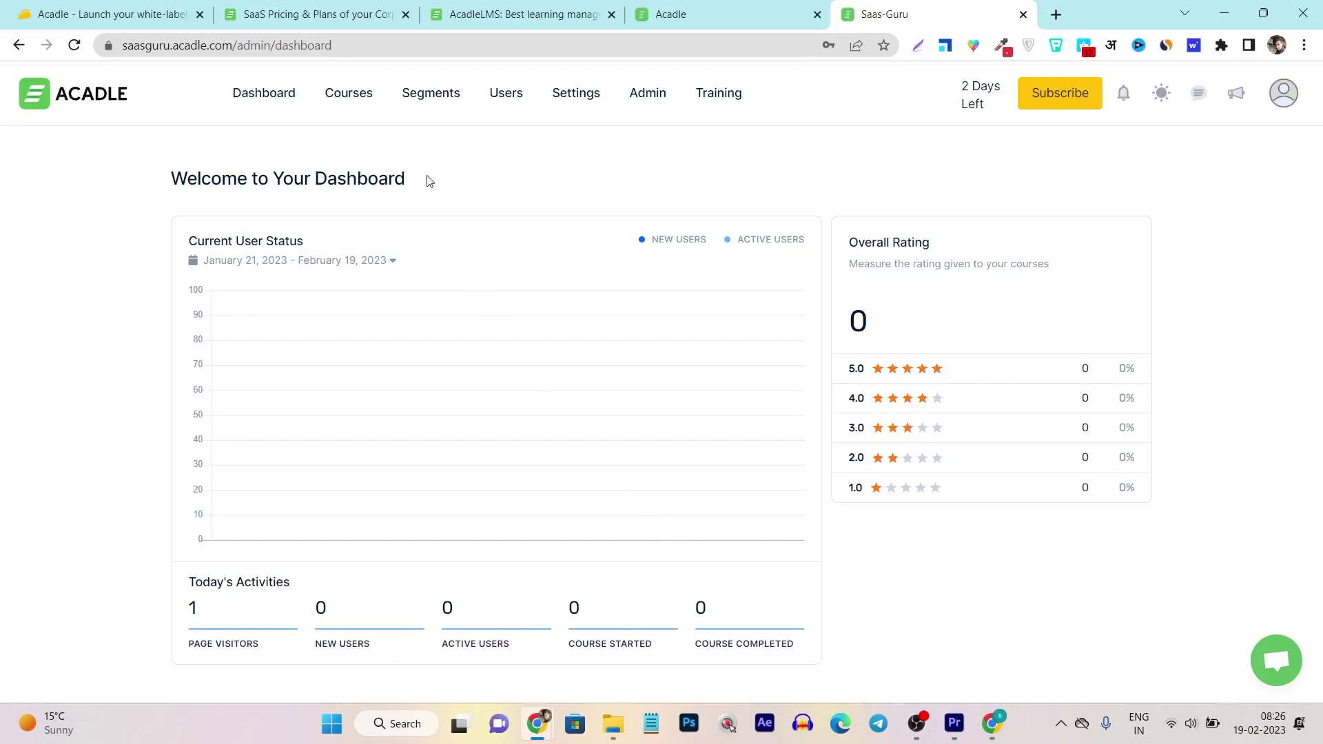
Visit the Segments page, then the Users page with its empty user table
left_click(431, 92)
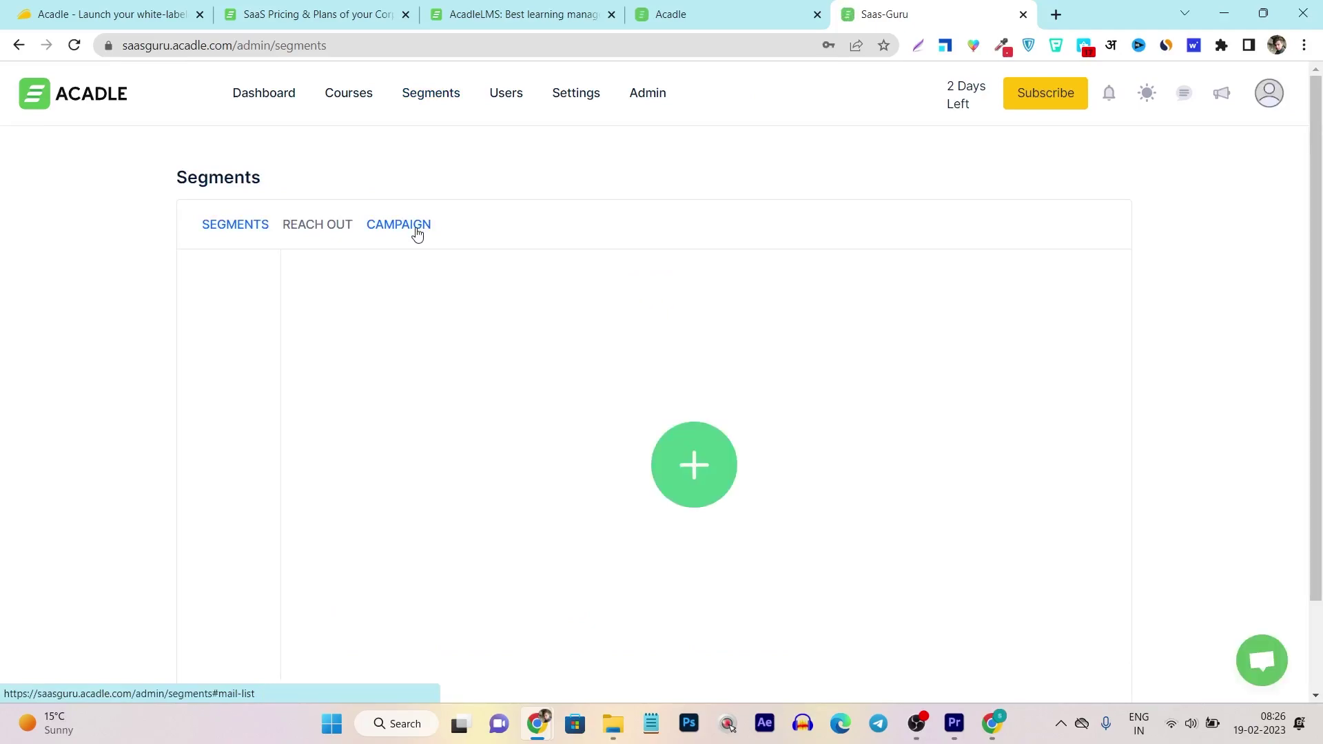
left_click(506, 92)
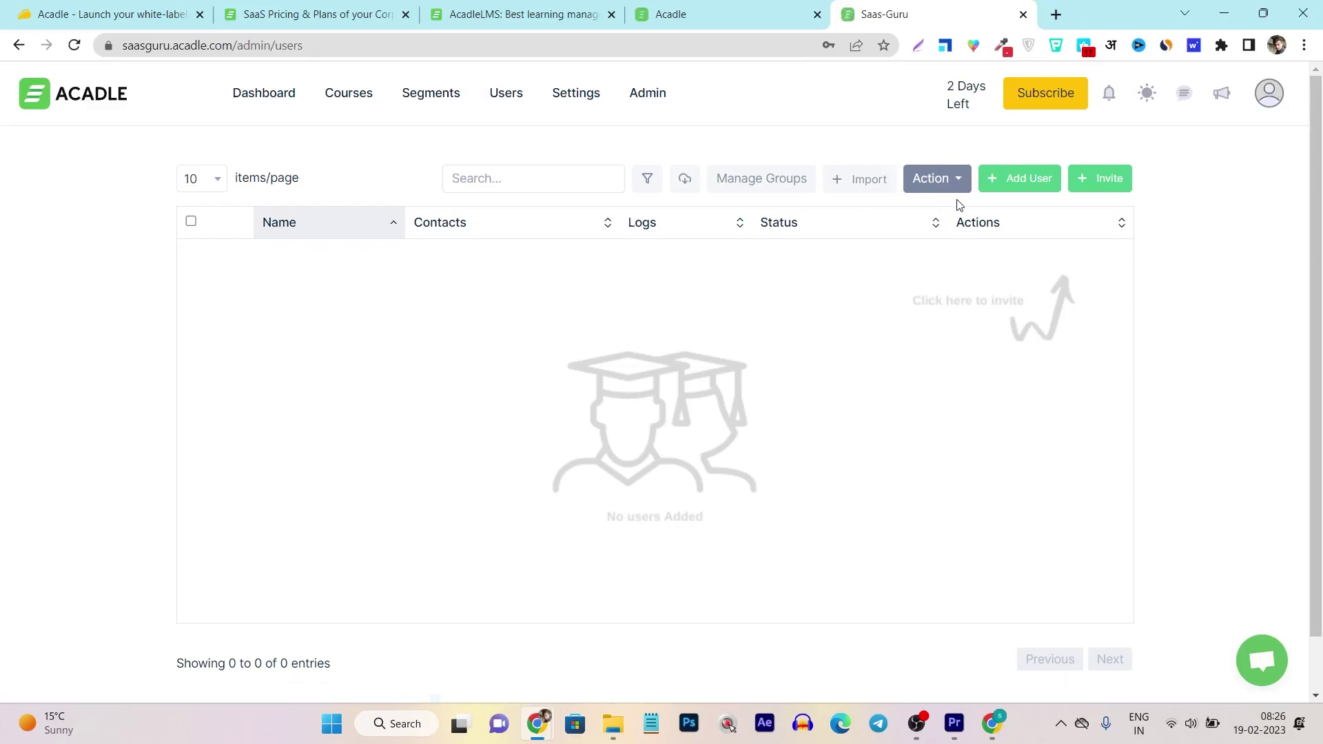
Preview and dismiss the Add User form, then return to the AppSumo Acadle deal page
left_click(1010, 185)
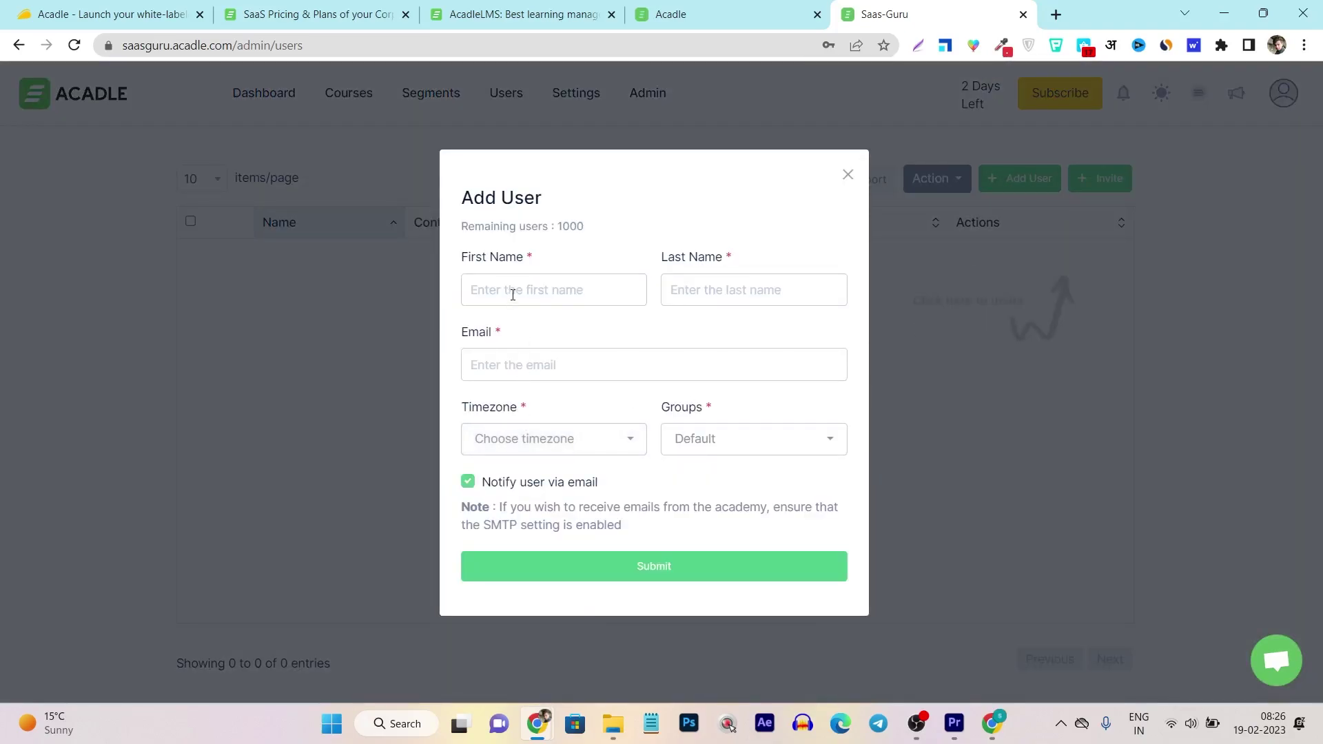
left_click(848, 175)
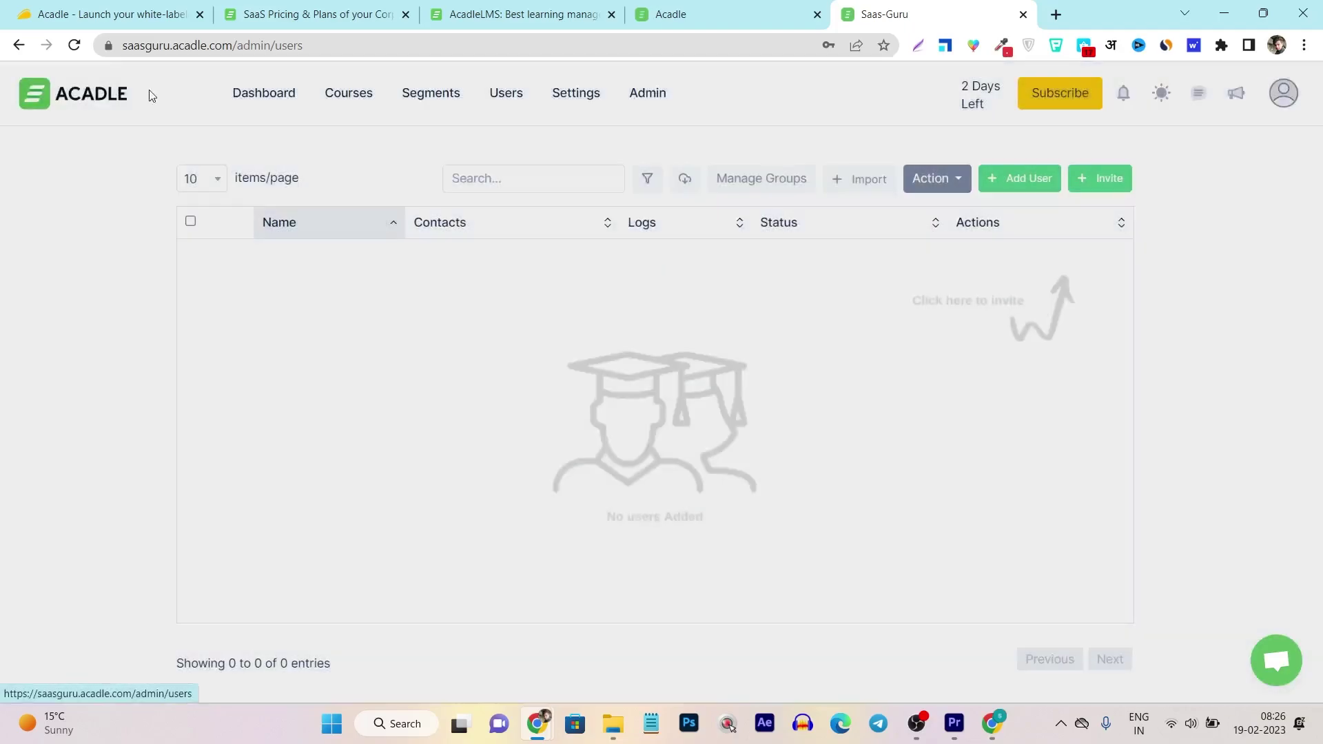
left_click(104, 14)
scroll(335, 310, "down", 3)
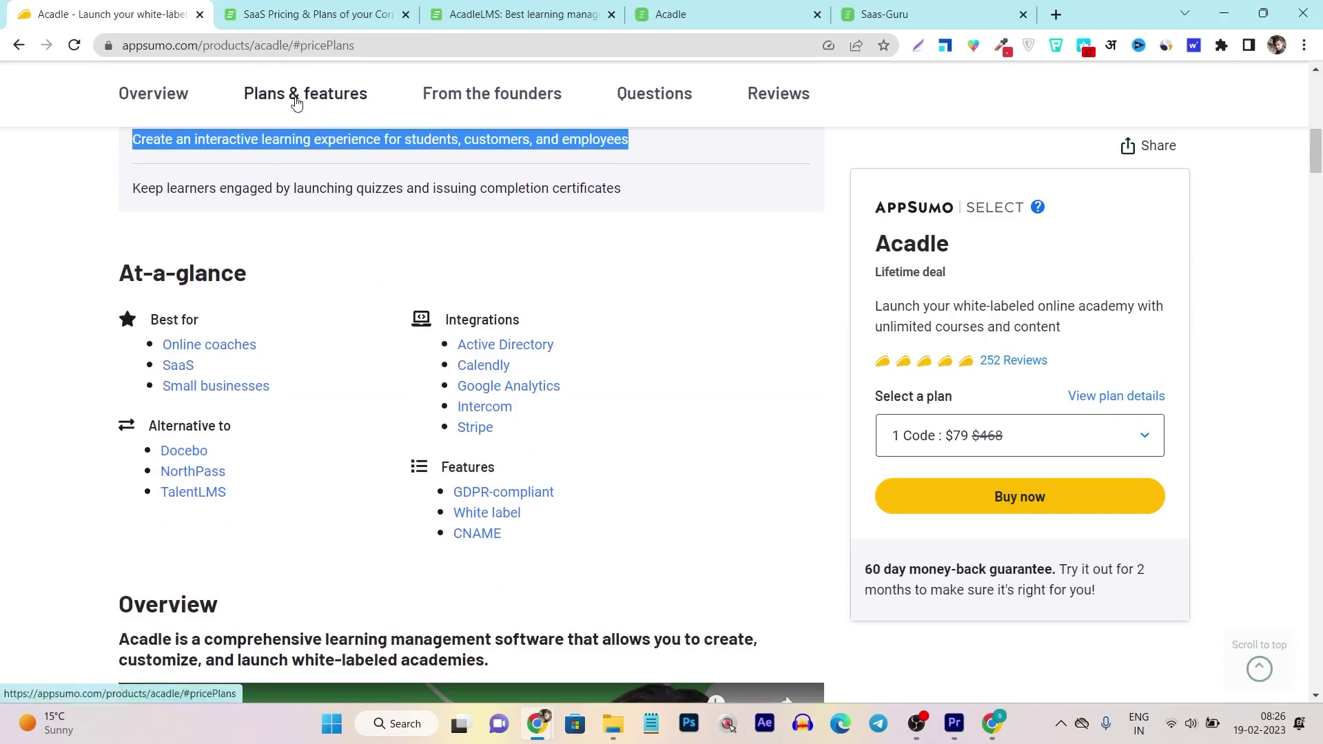
In Plans & features, highlight Academy, unlimited courses and lessons, custom domain and Free SSL
left_click(297, 99)
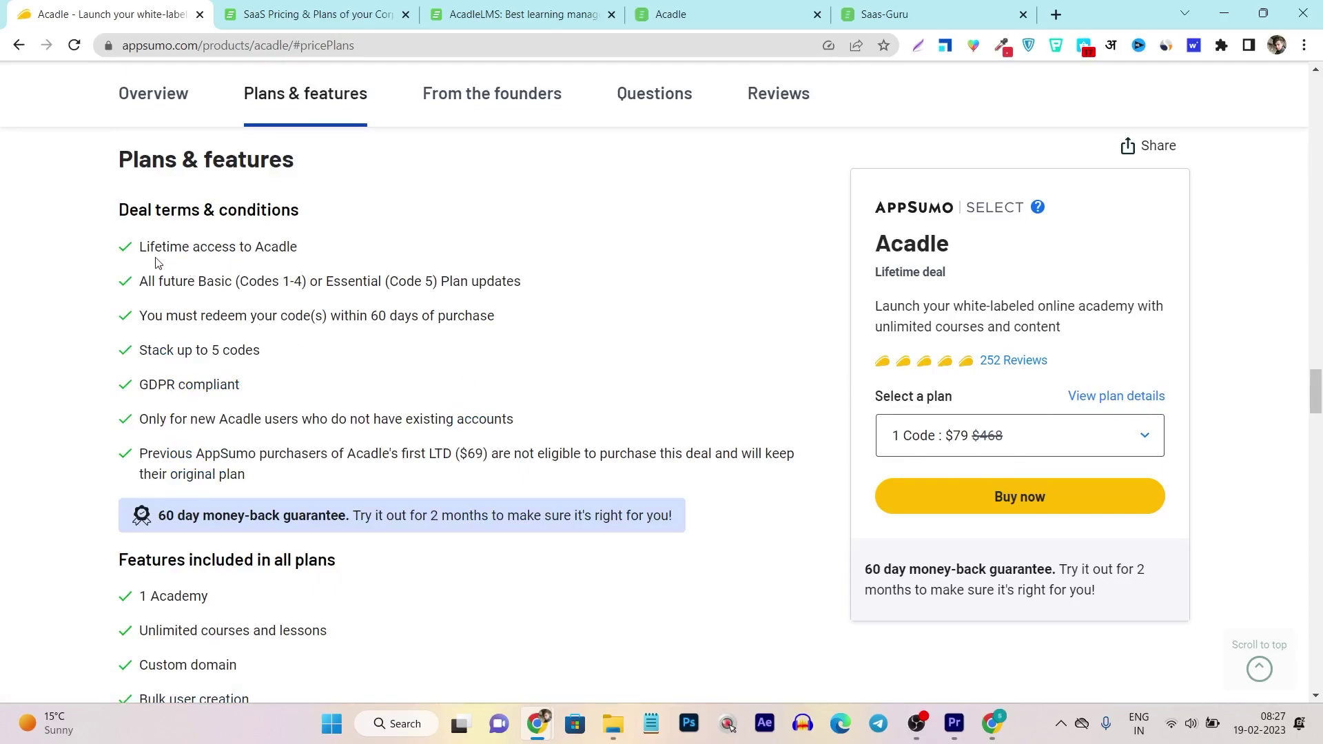
scroll(356, 424, "down", 3)
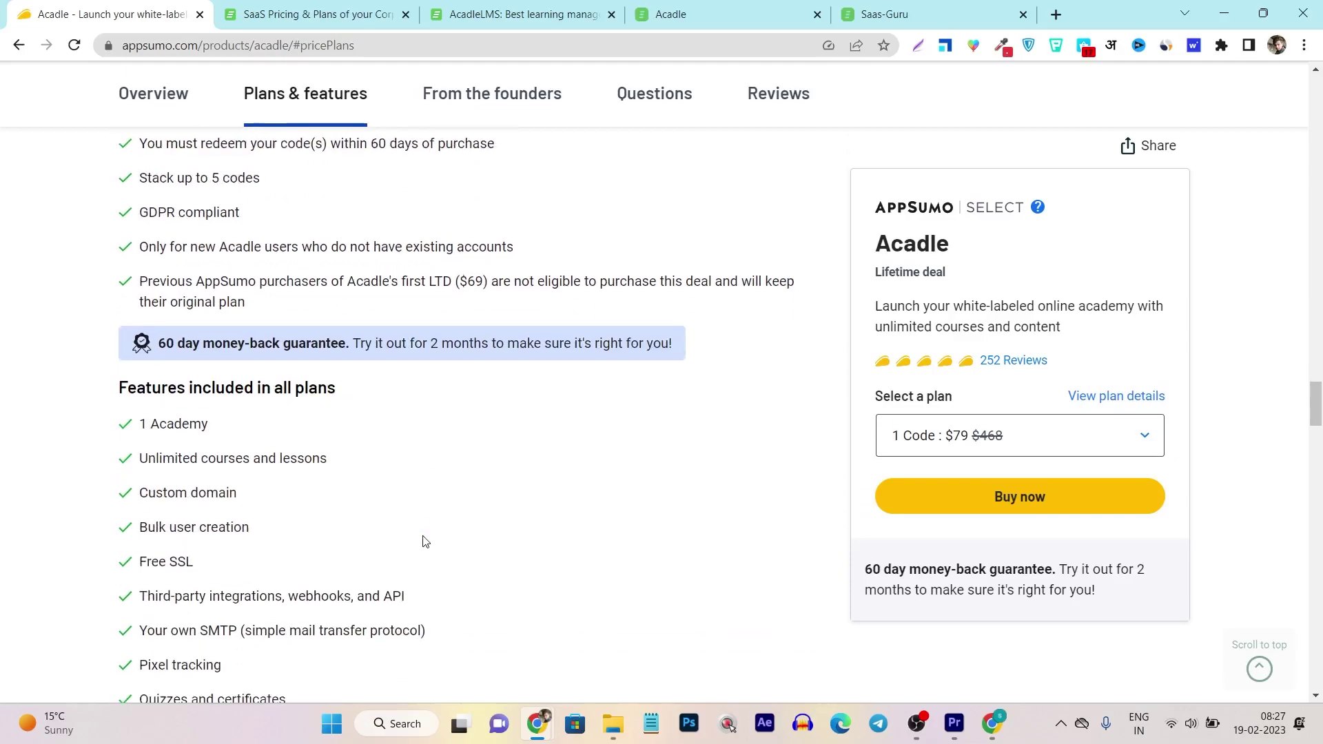
scroll(424, 521, "down", 2)
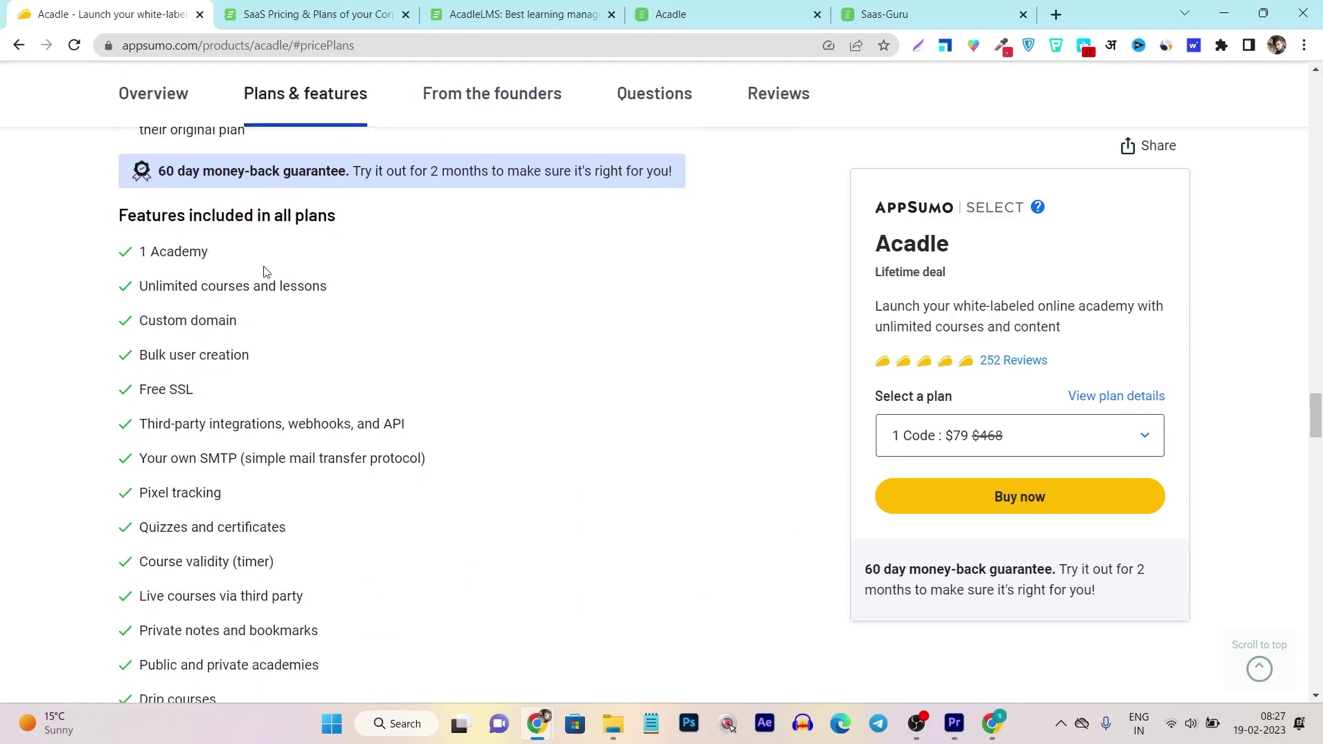
double_click(169, 258)
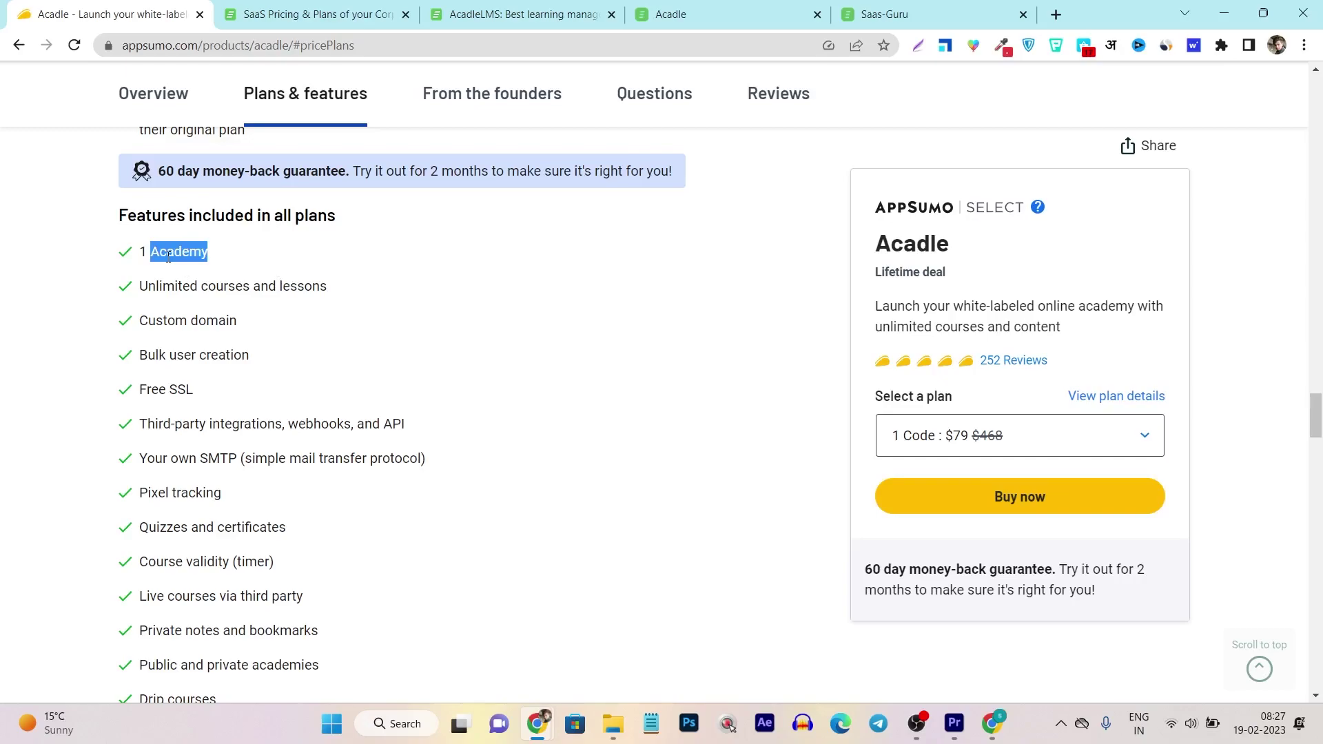
left_click_drag(329, 286, 137, 295)
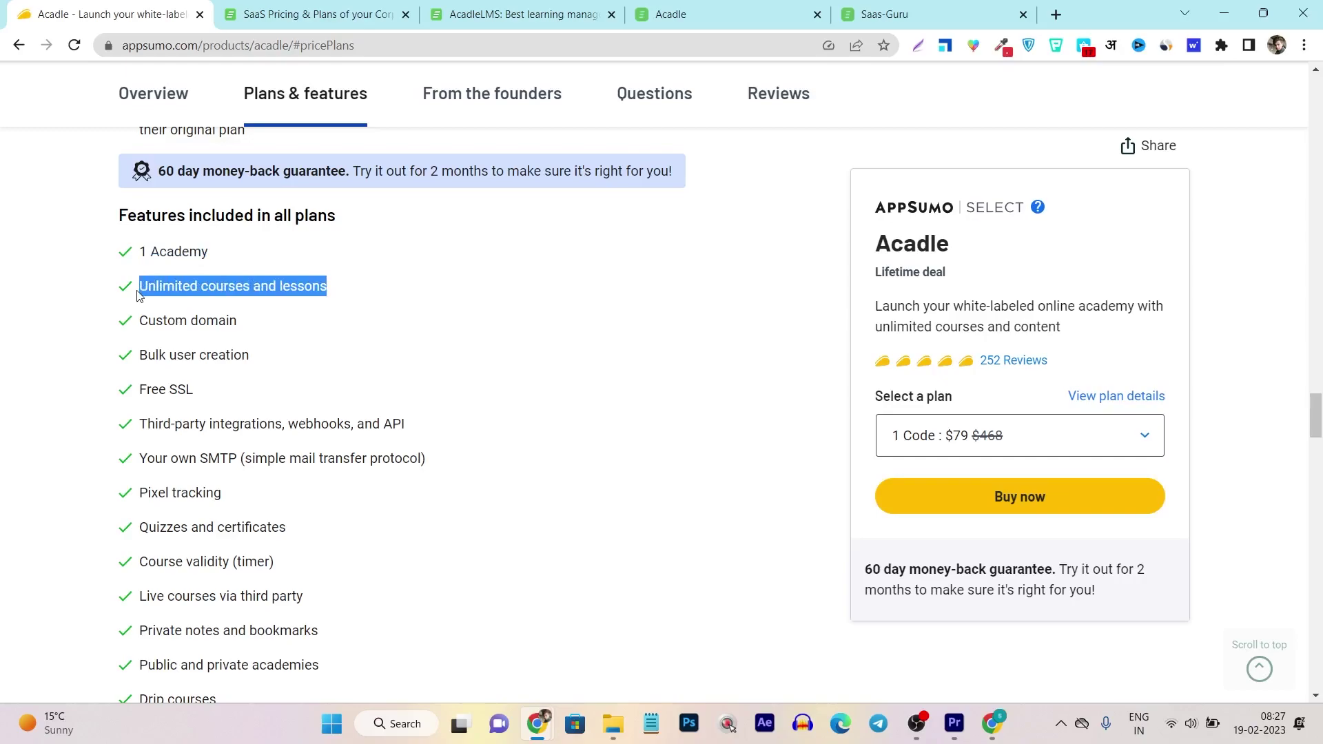
left_click_drag(238, 321, 132, 328)
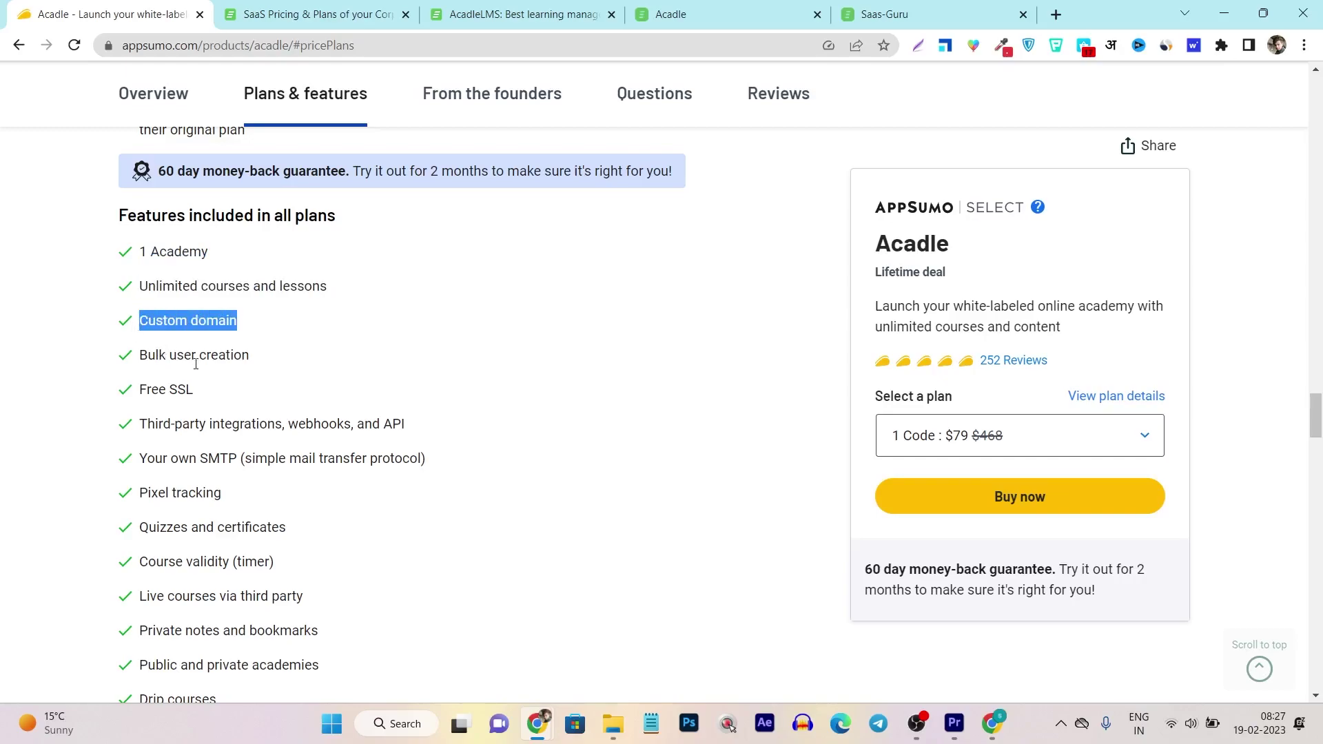
left_click_drag(196, 390, 116, 394)
left_click(466, 447)
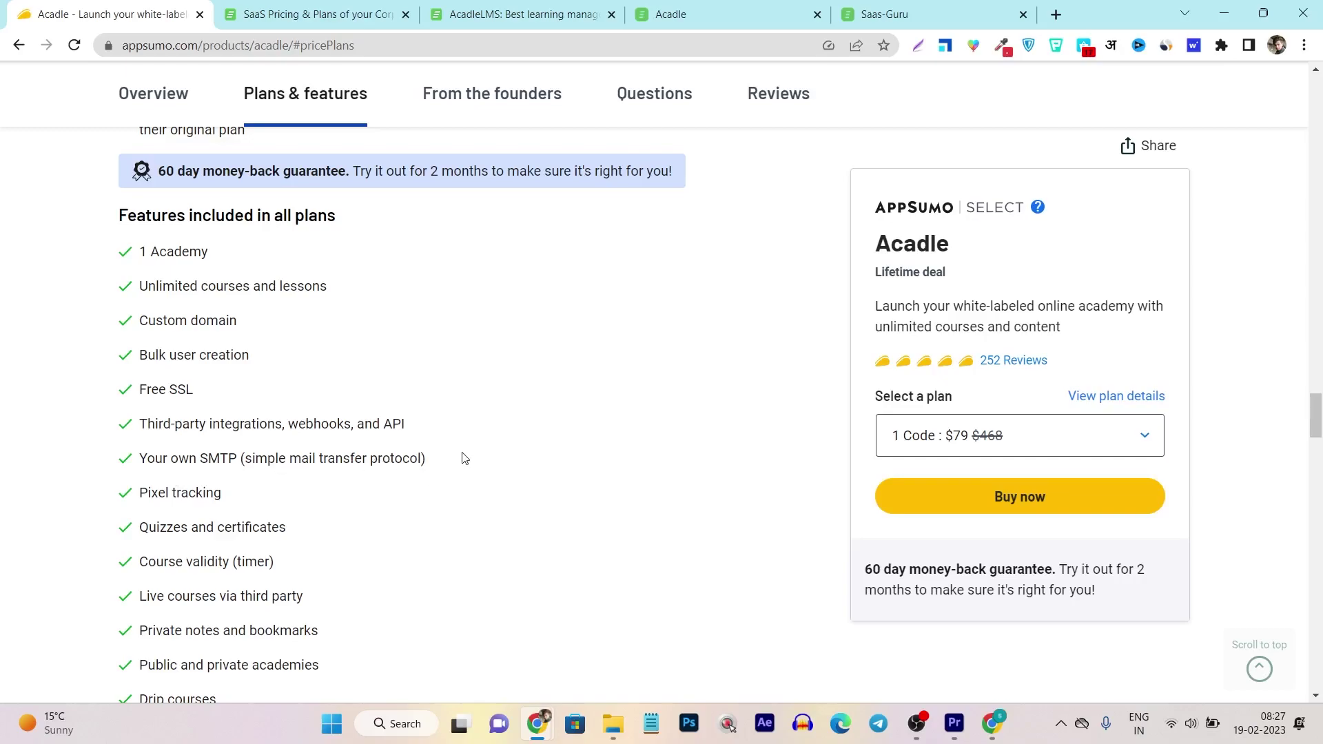
Highlight the SMTP feature, then compare with the academy's dashboard and users page
left_click_drag(453, 455, 201, 463)
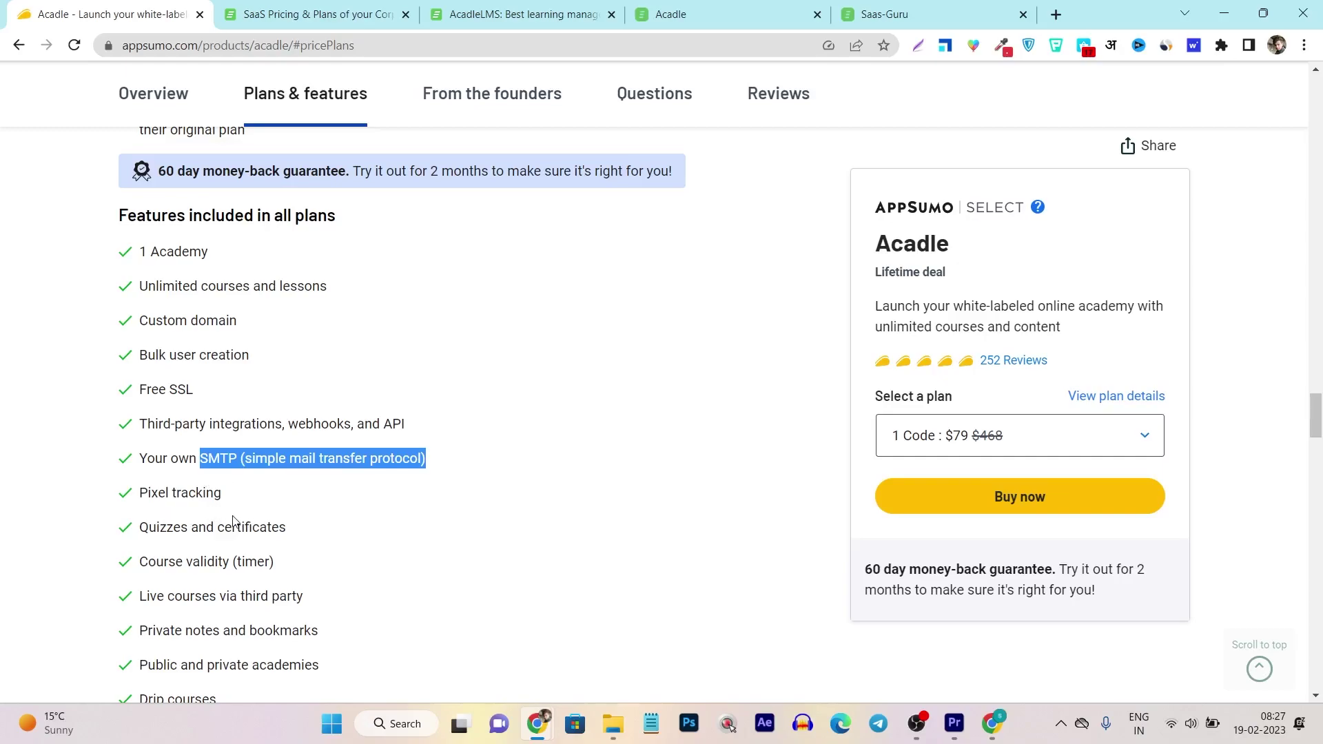
left_click(714, 13)
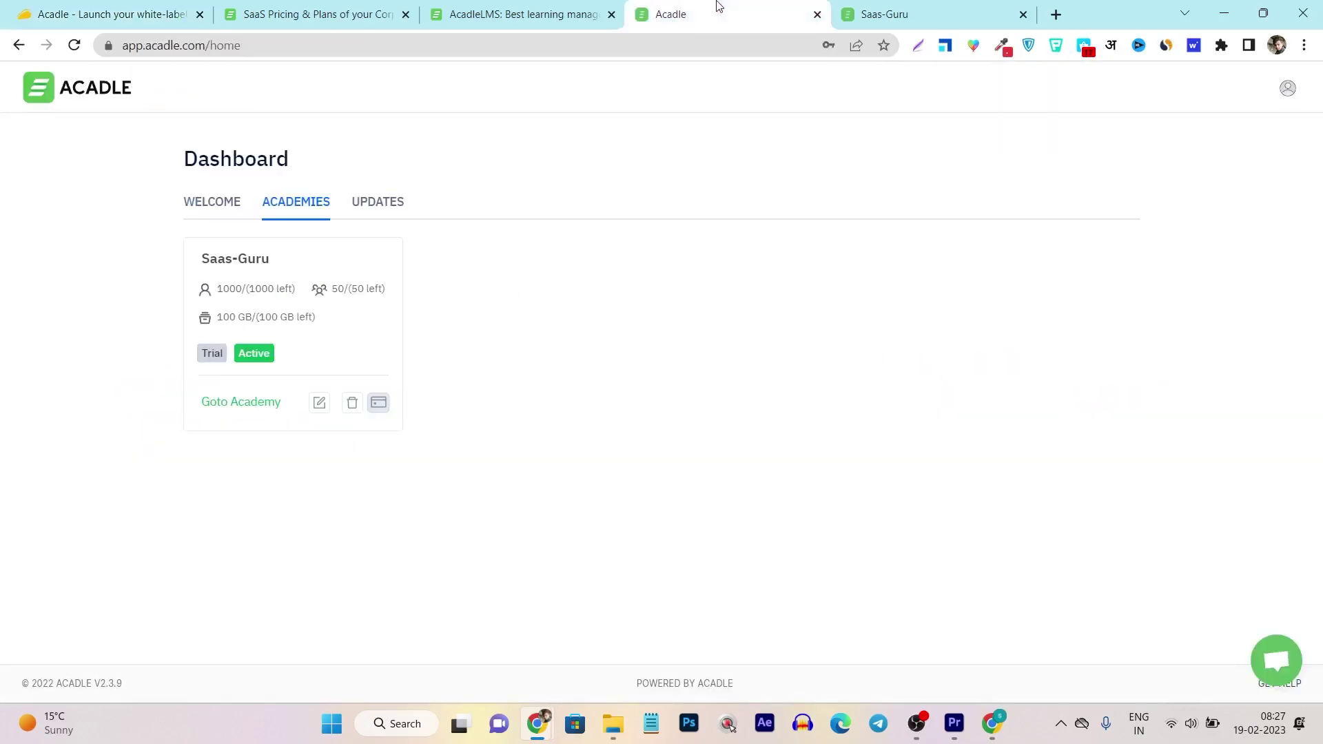
left_click(879, 13)
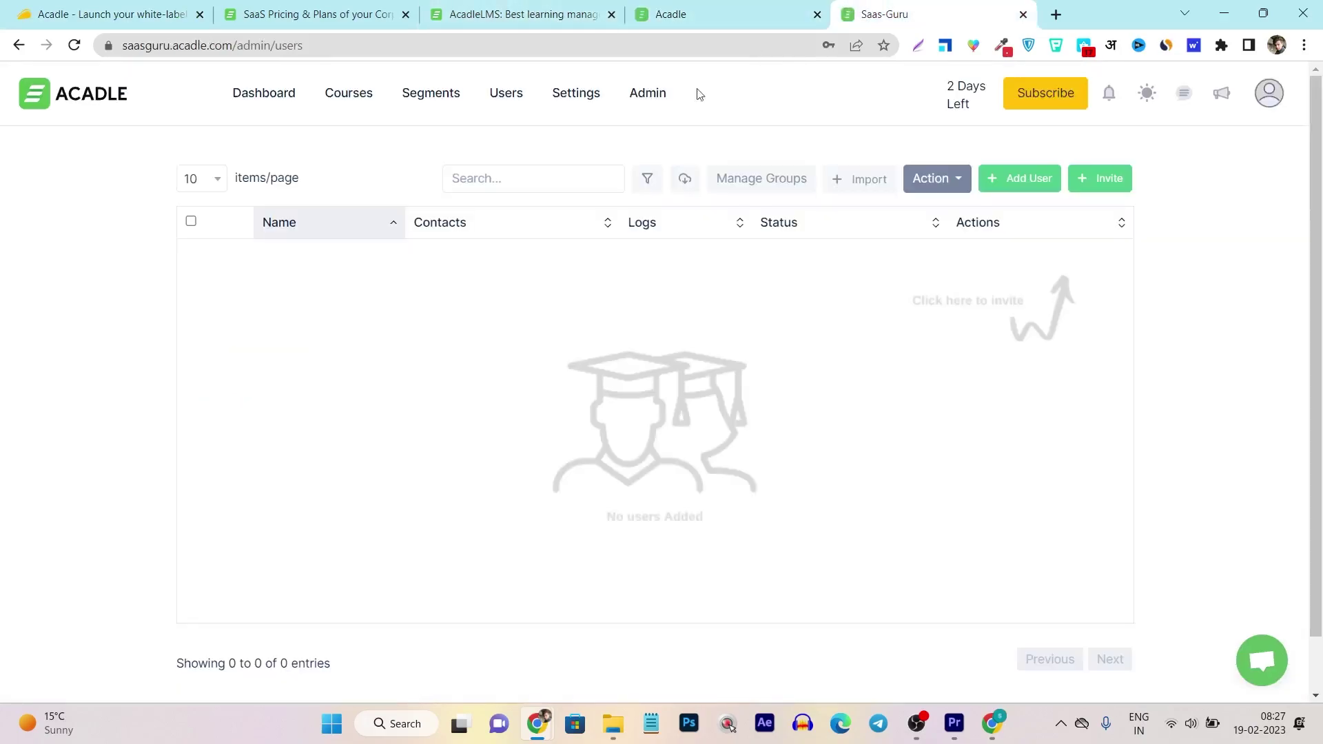
Highlight Pixel tracking, then view Acadle's Basic $39, Essential $99 and Advanced $399 plans
left_click(109, 14)
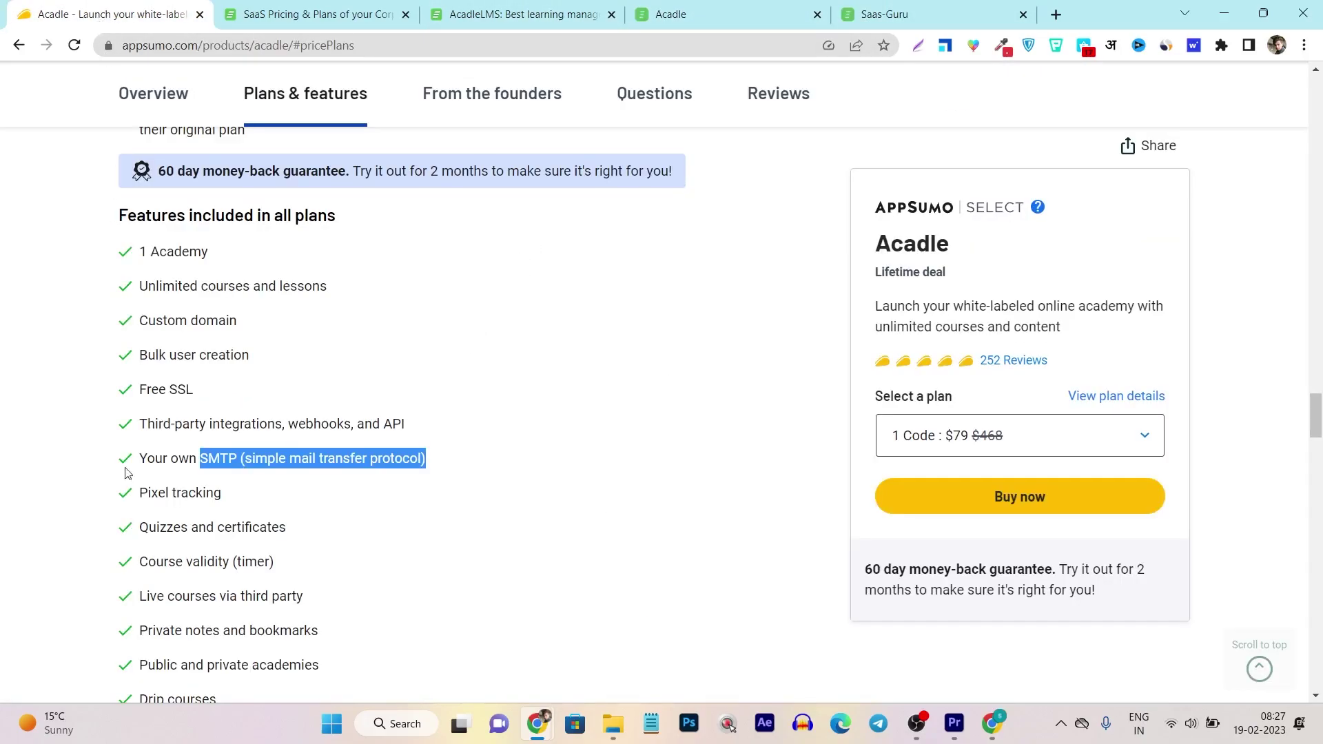
left_click_drag(229, 497, 140, 493)
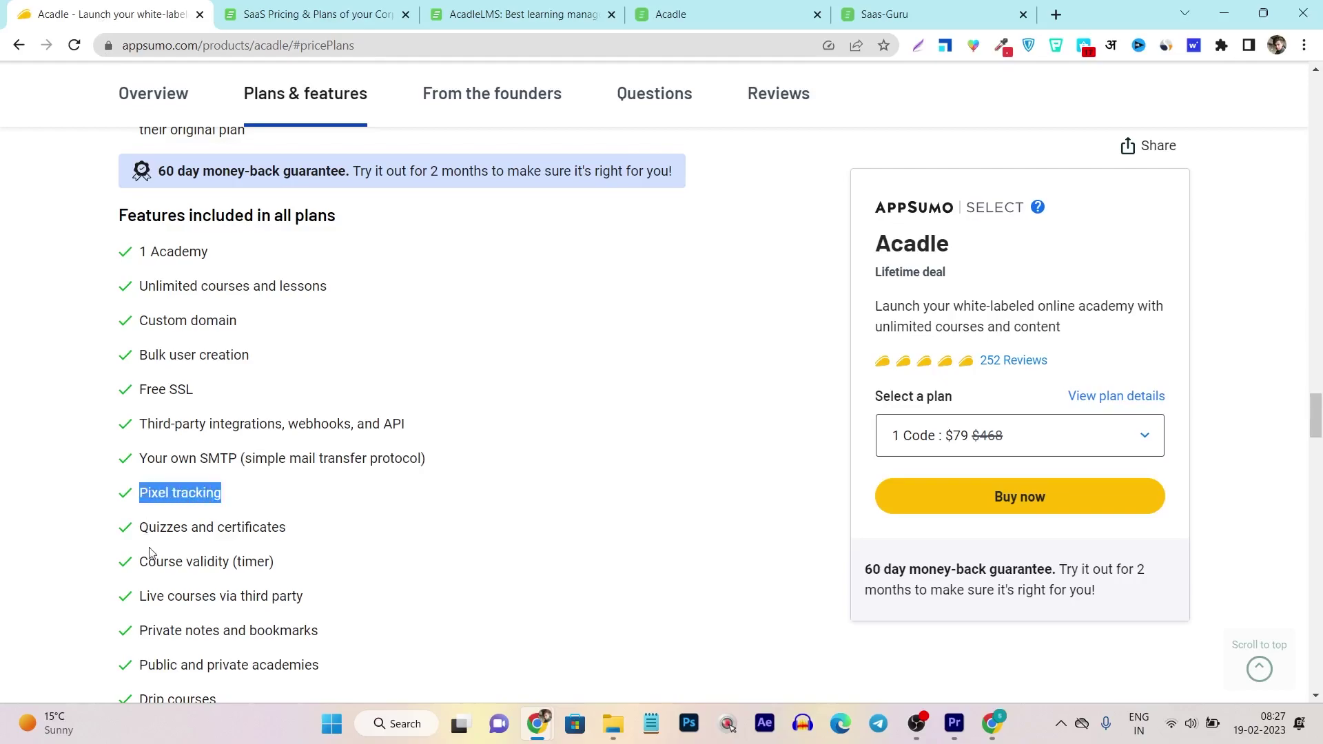
scroll(243, 549, "down", 1)
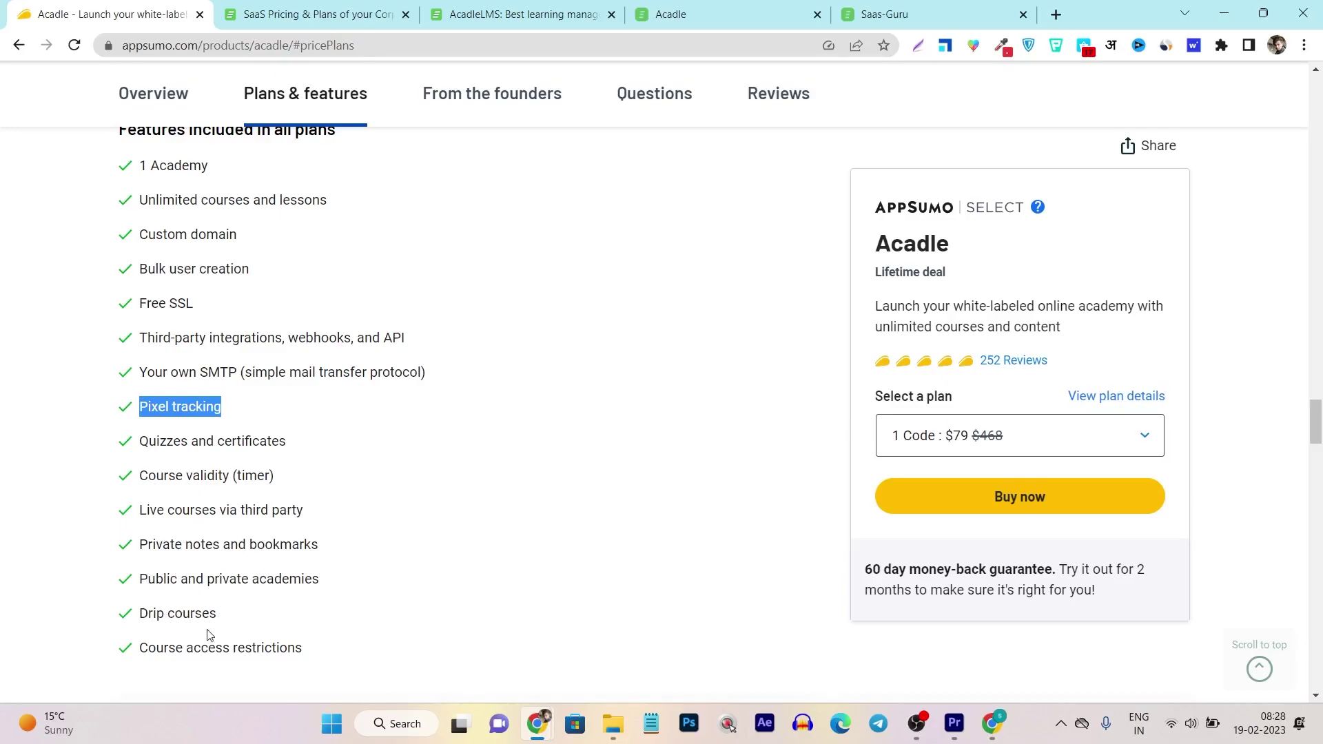
scroll(290, 672, "down", 3)
scroll(409, 480, "down", 2)
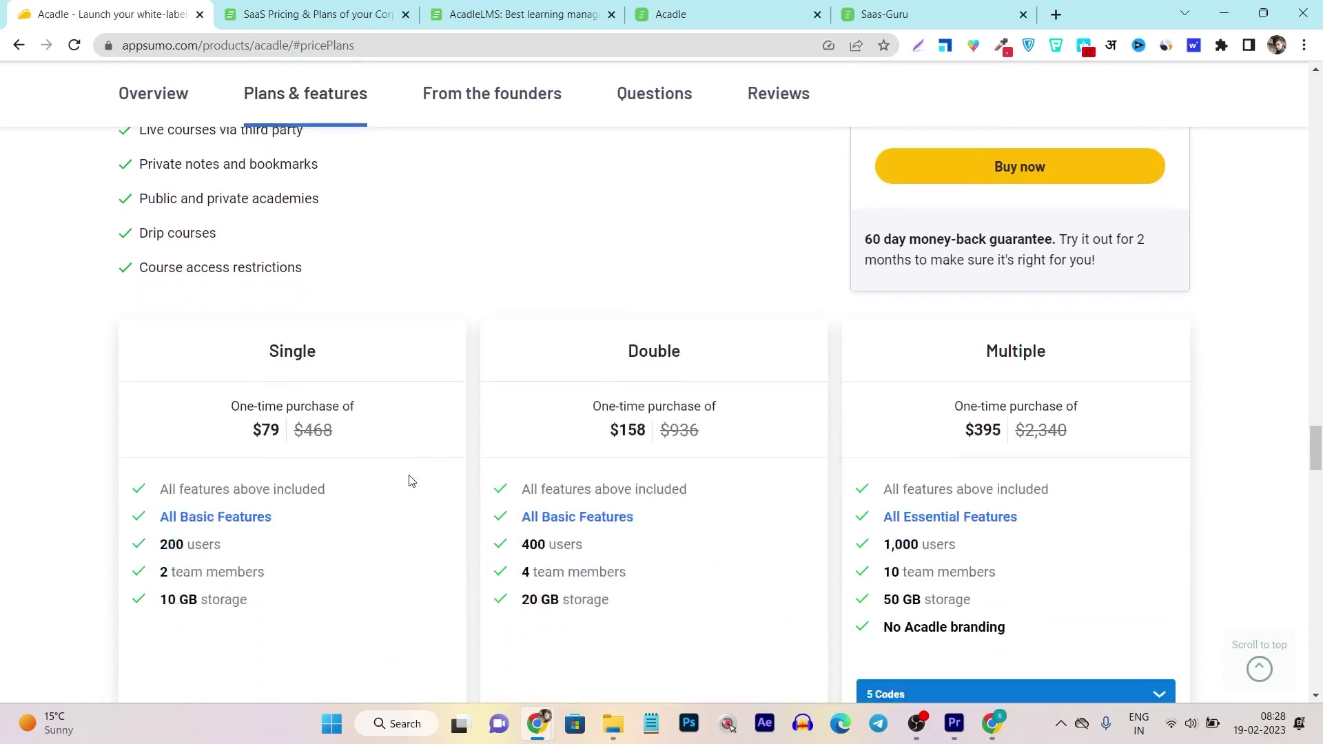
scroll(410, 481, "down", 1)
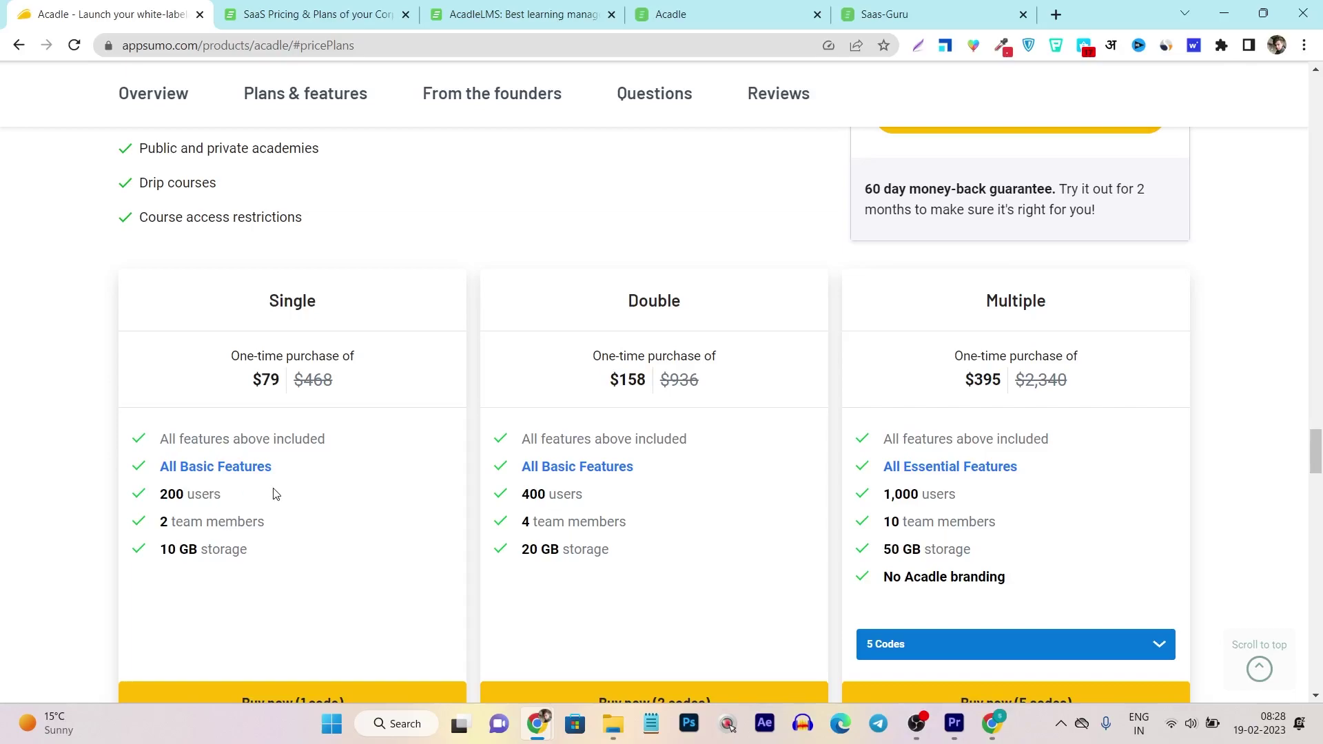
scroll(280, 495, "up", 2)
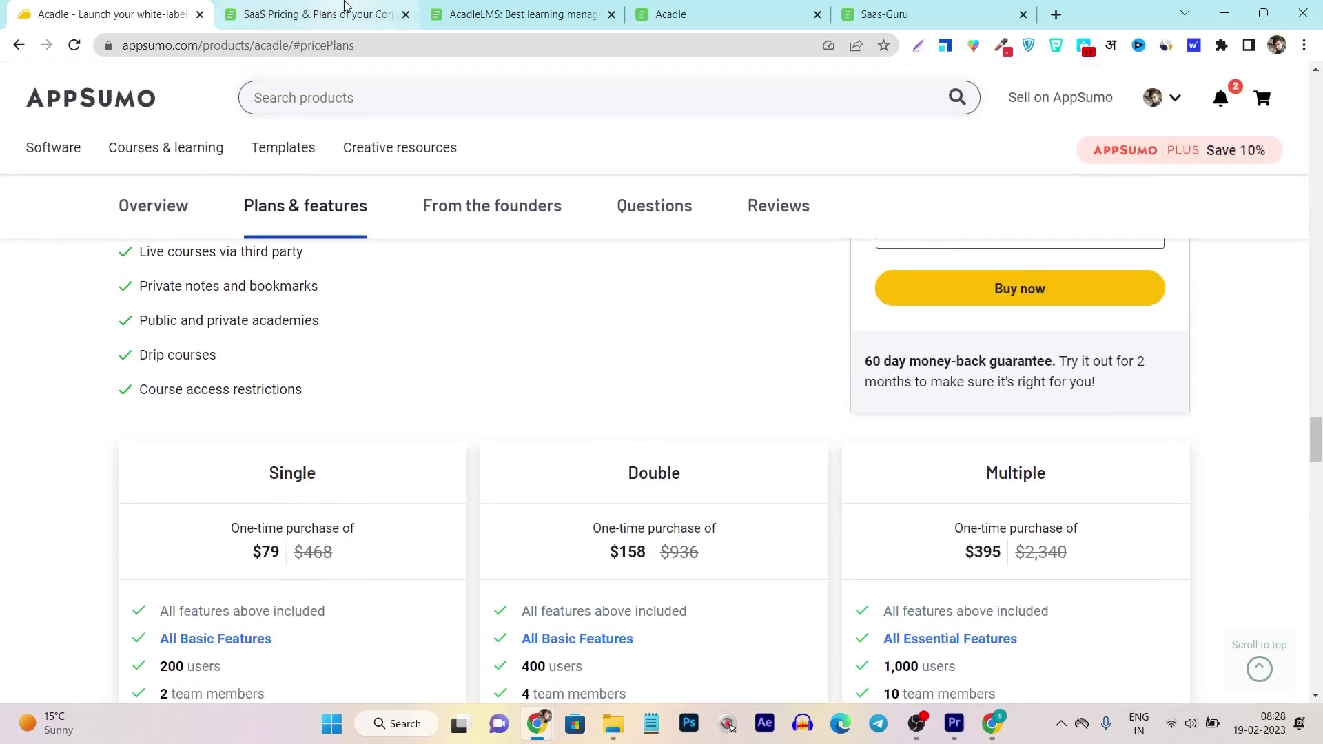
left_click(317, 13)
scroll(605, 315, "down", 1)
scroll(492, 286, "up", 2)
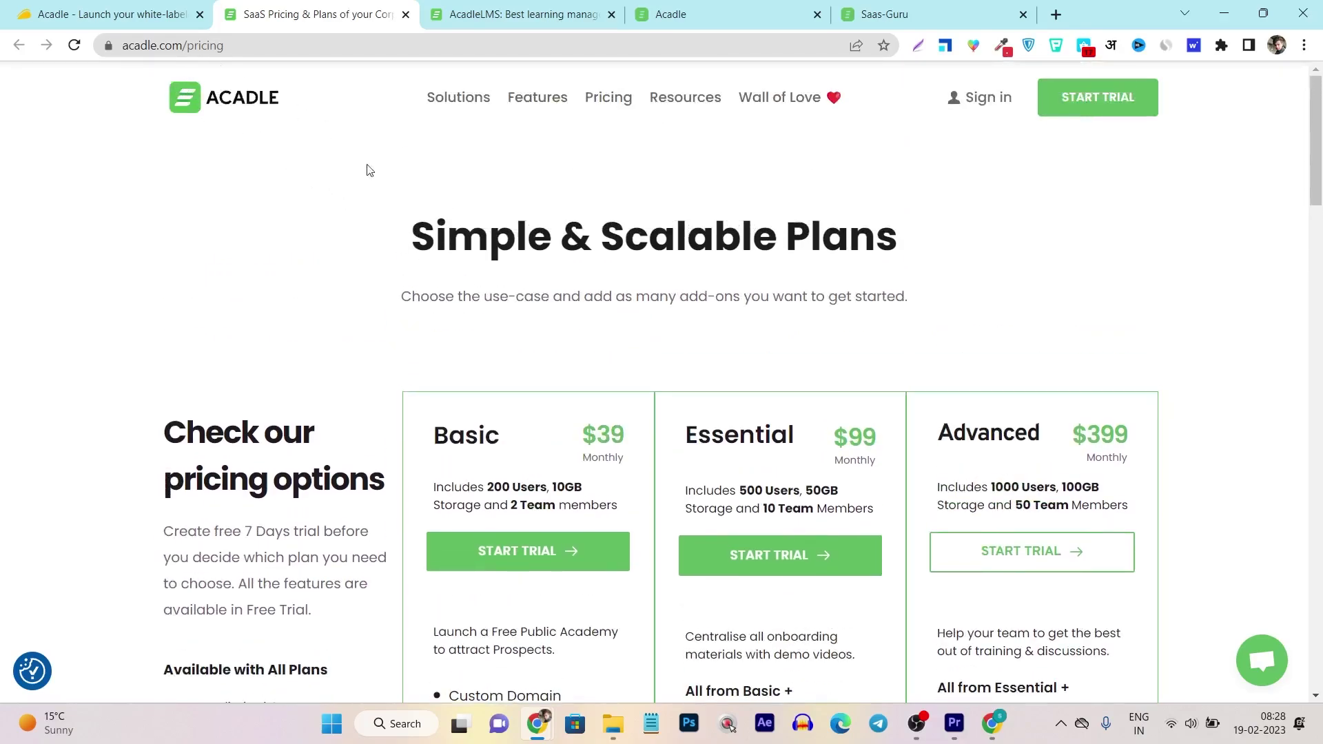
scroll(548, 311, "down", 1)
scroll(465, 298, "down", 1)
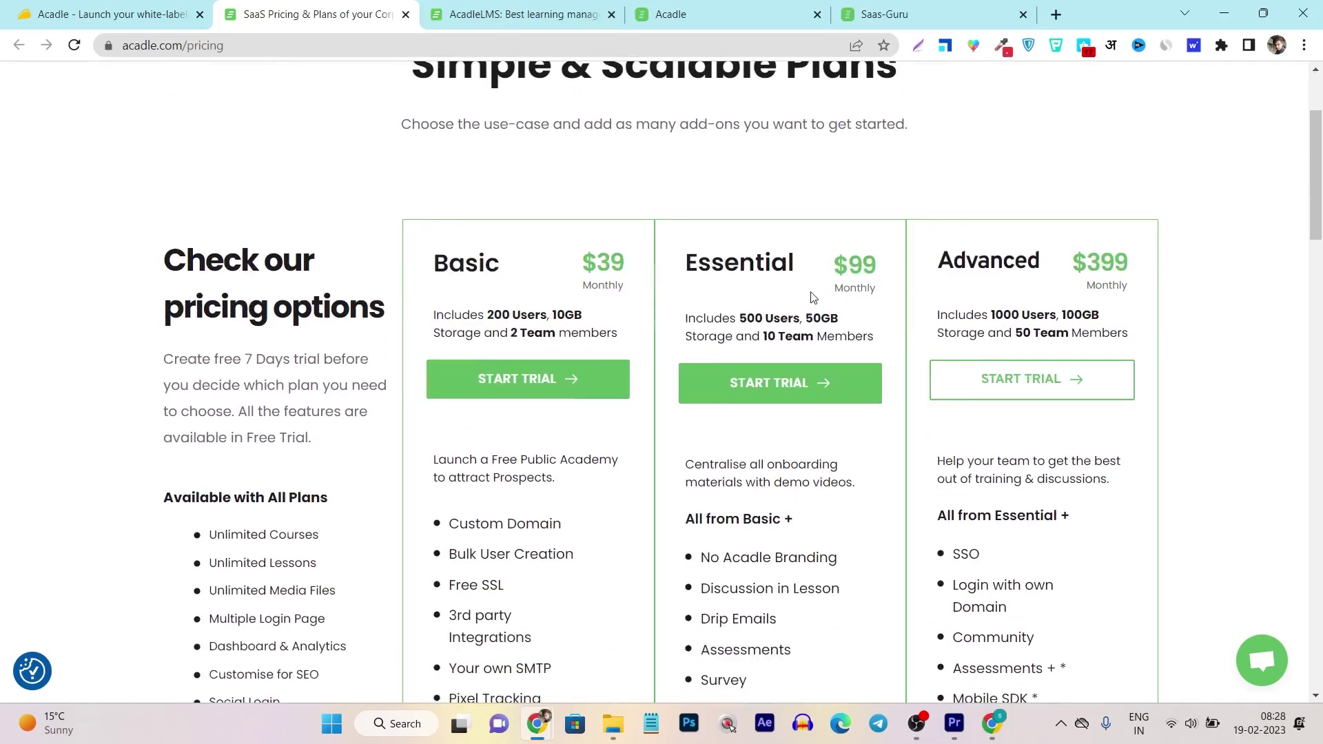
scroll(812, 297, "down", 1)
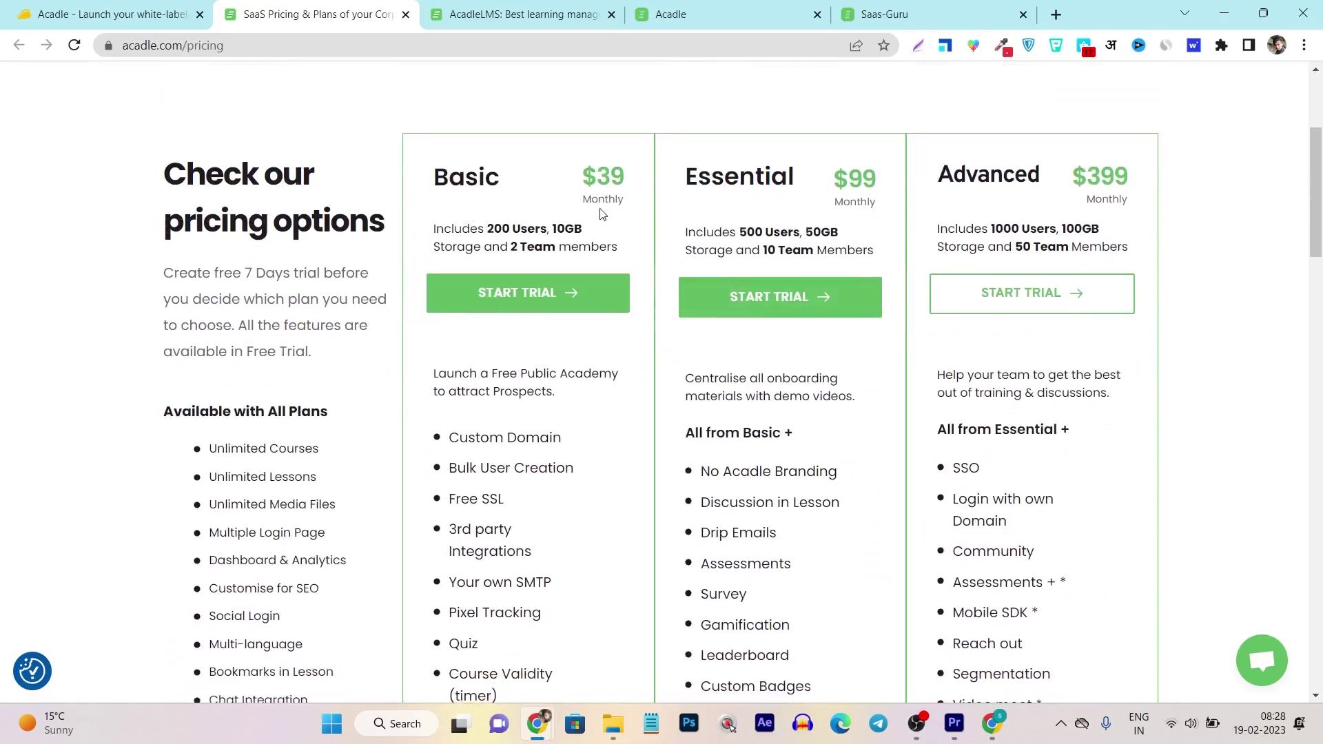
Mark Basic's Monthly billing and compare acadle.com plan features against AppSumo's deal terms
double_click(604, 199)
left_click(114, 14)
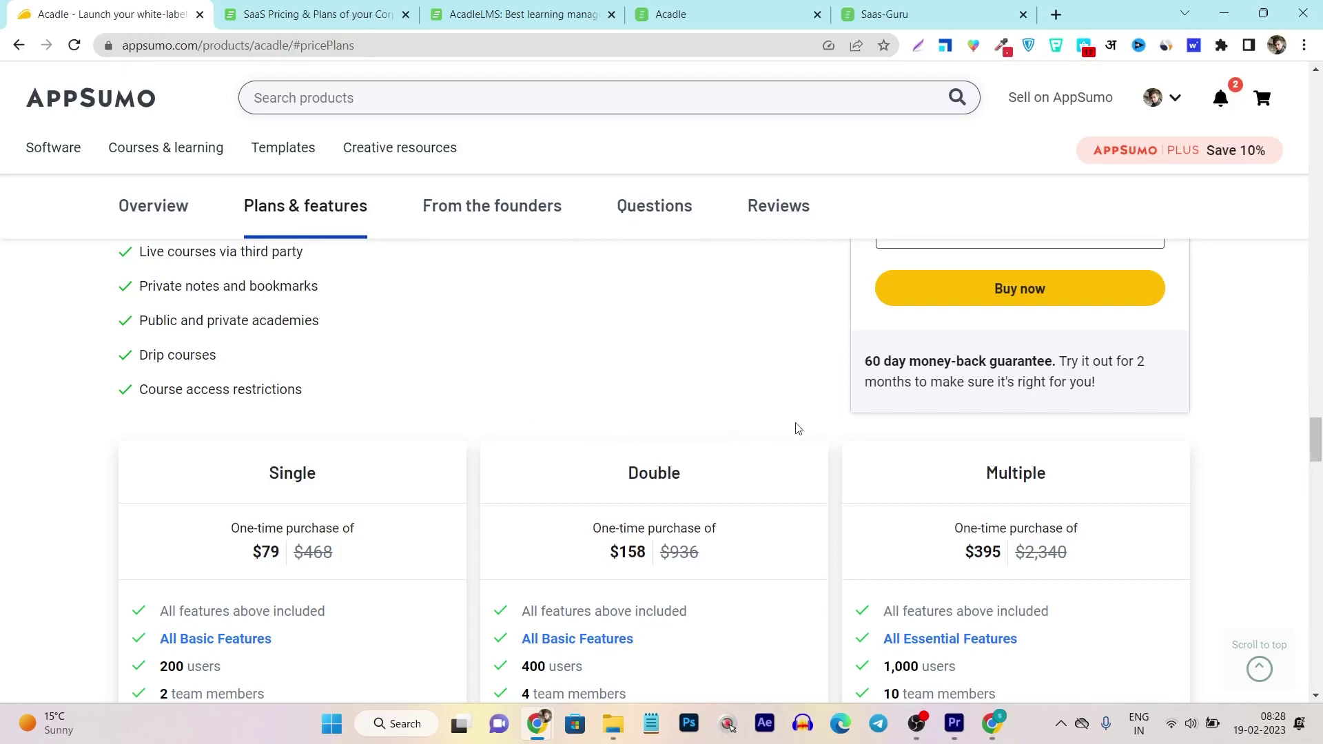
scroll(797, 429, "up", 4)
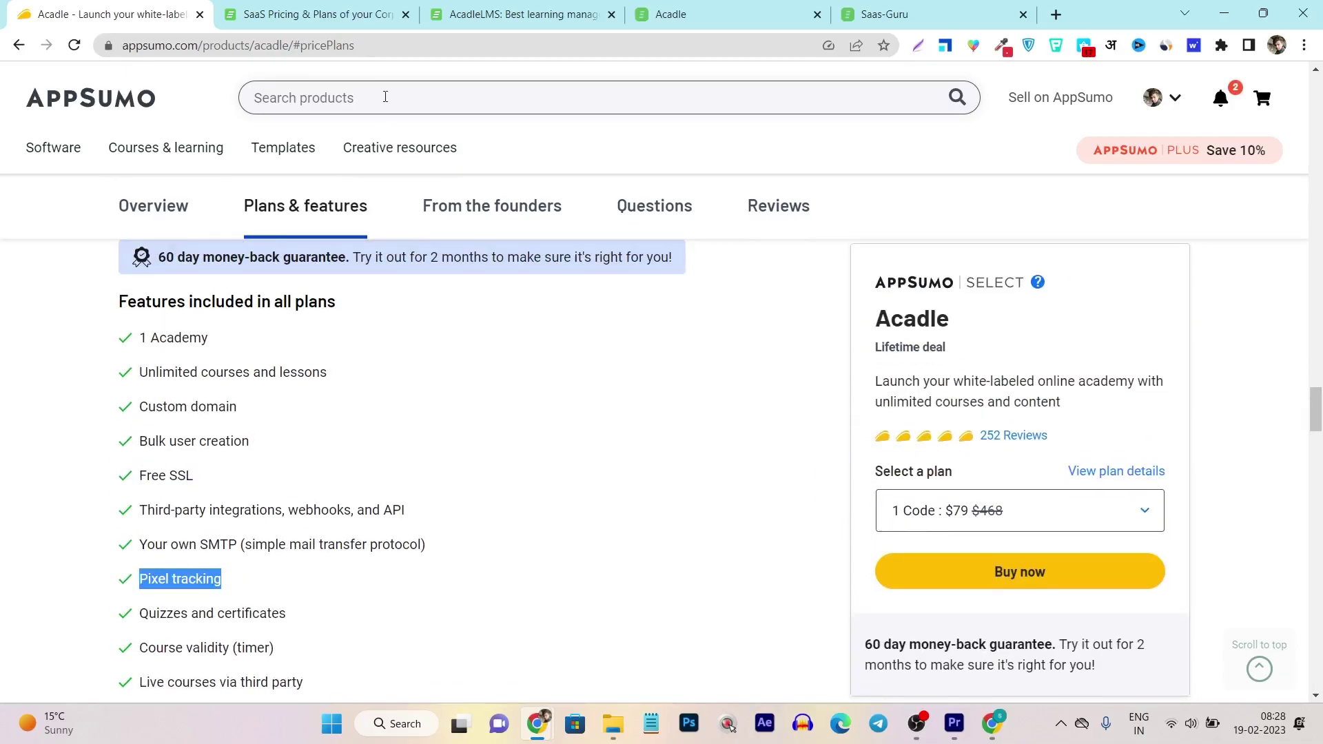
left_click(321, 14)
left_click(105, 14)
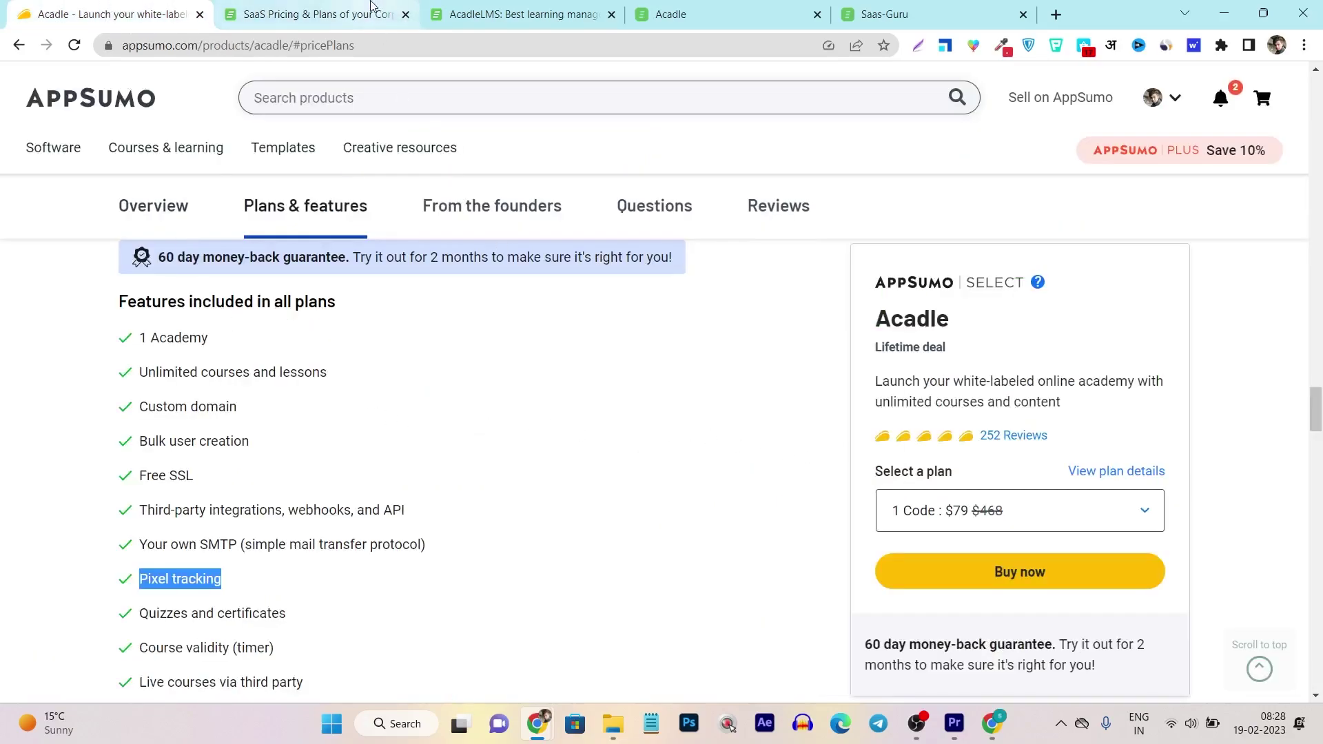
left_click(311, 13)
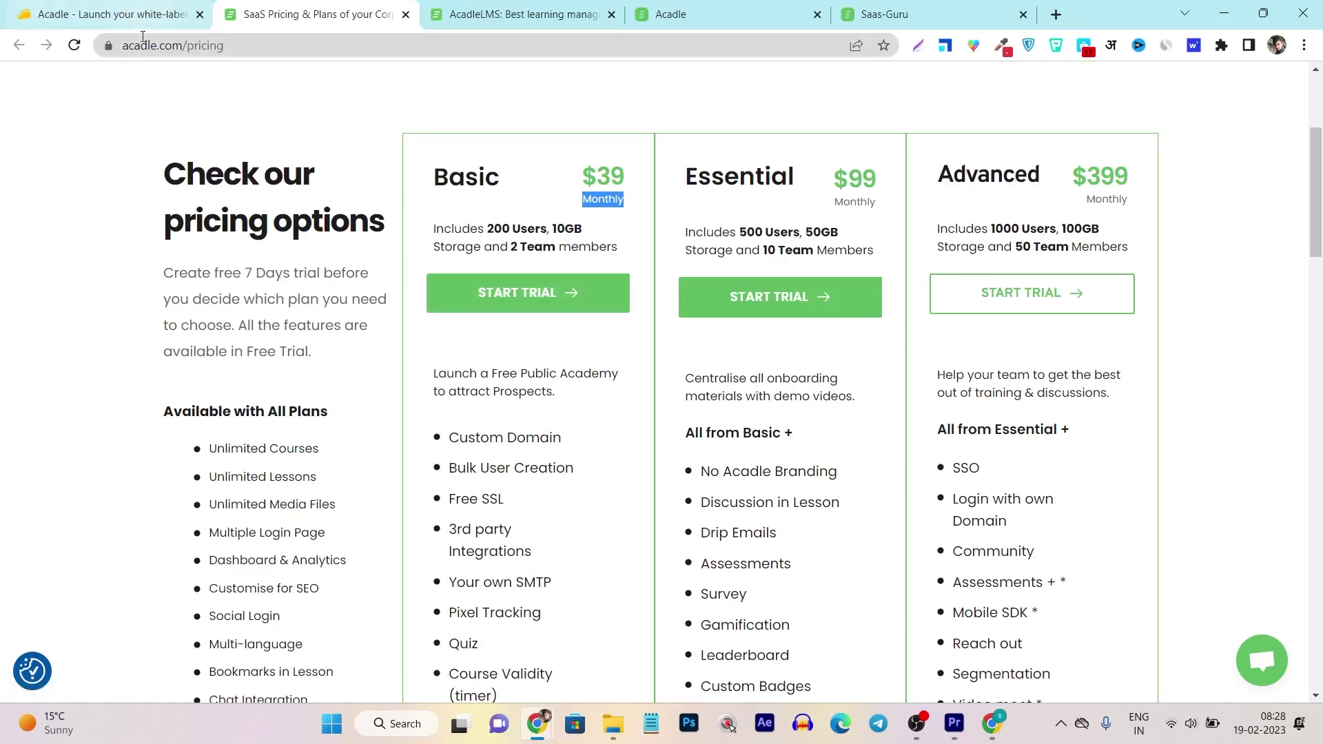
scroll(538, 452, "down", 1)
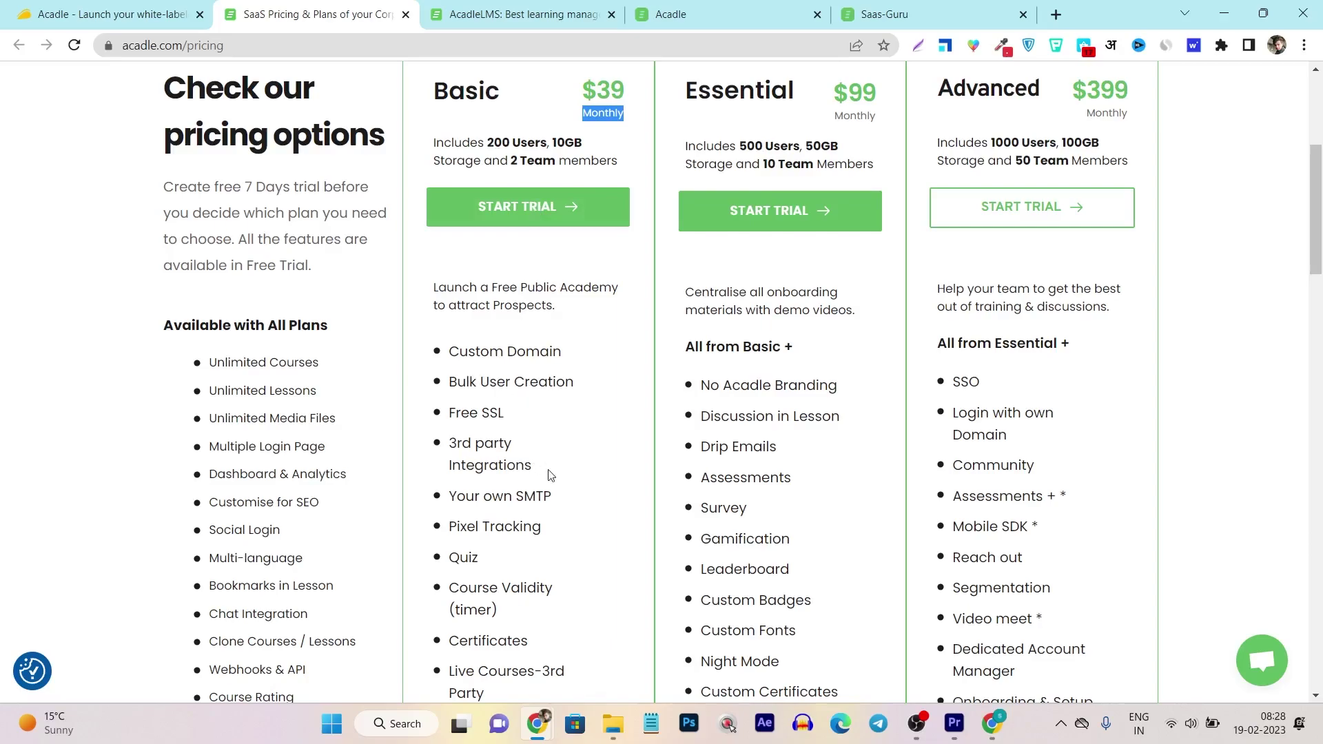
scroll(549, 474, "down", 2)
scroll(552, 486, "up", 2)
scroll(557, 507, "up", 1)
scroll(558, 516, "up", 1)
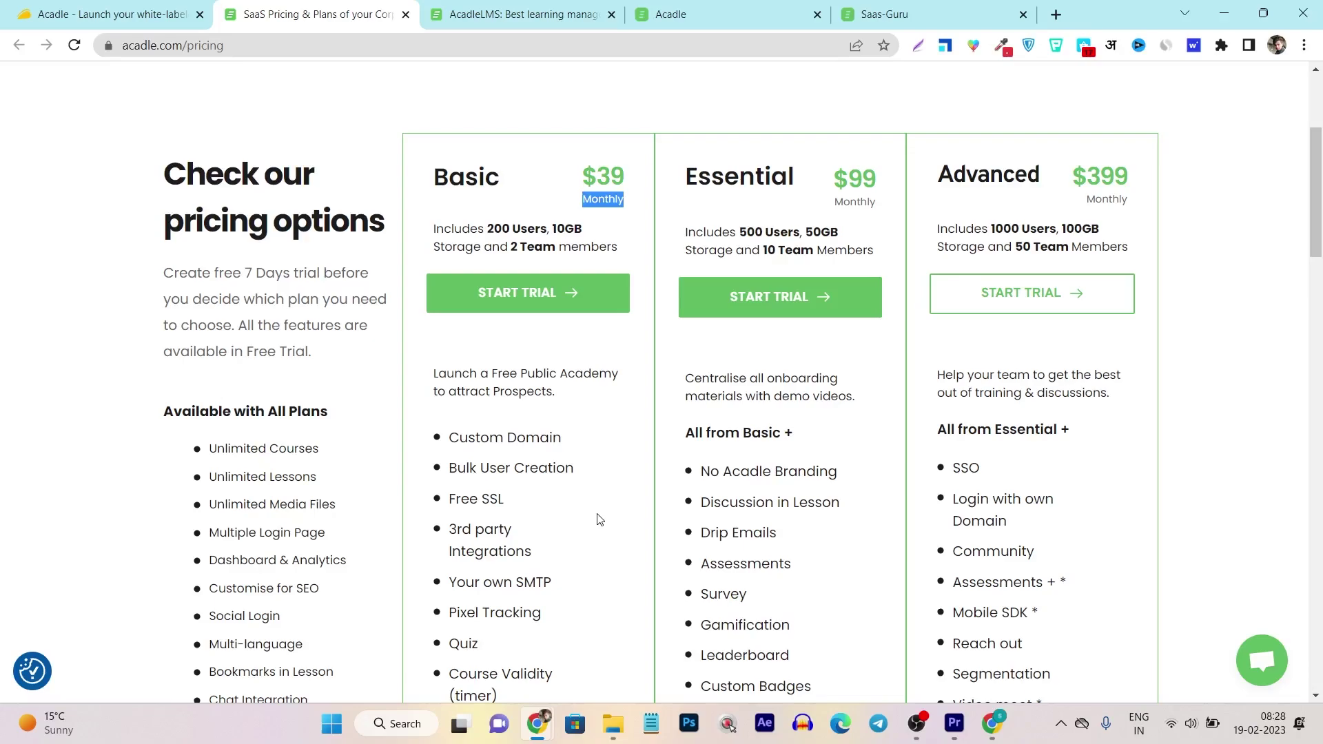
scroll(597, 519, "down", 1)
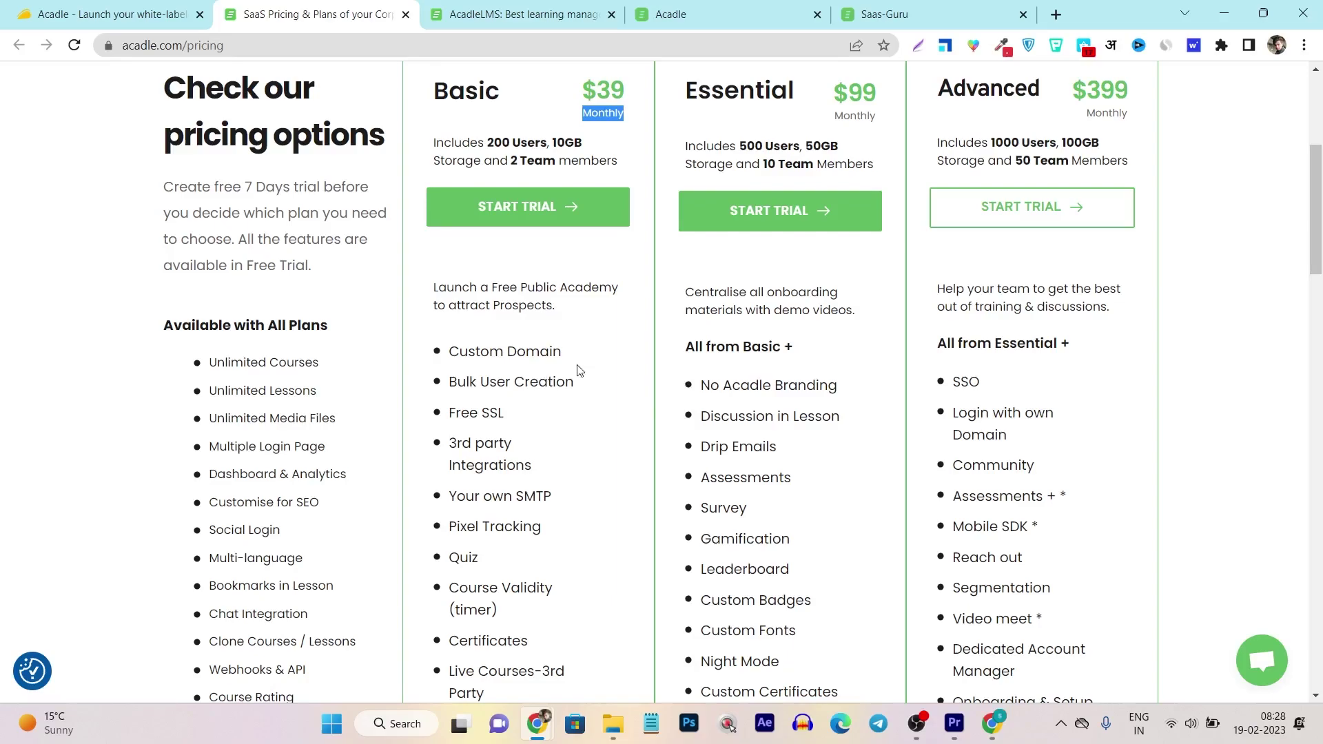
scroll(579, 369, "down", 2)
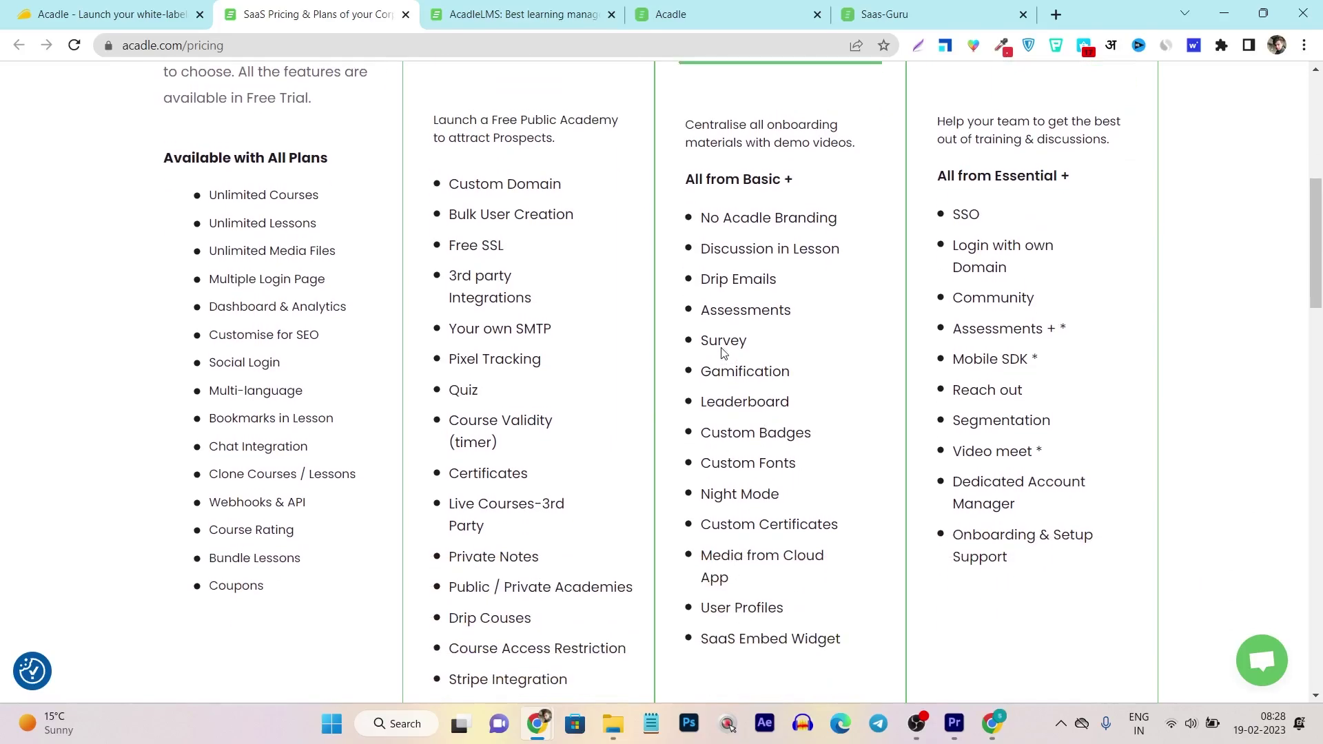
scroll(735, 581, "up", 4)
left_click(101, 13)
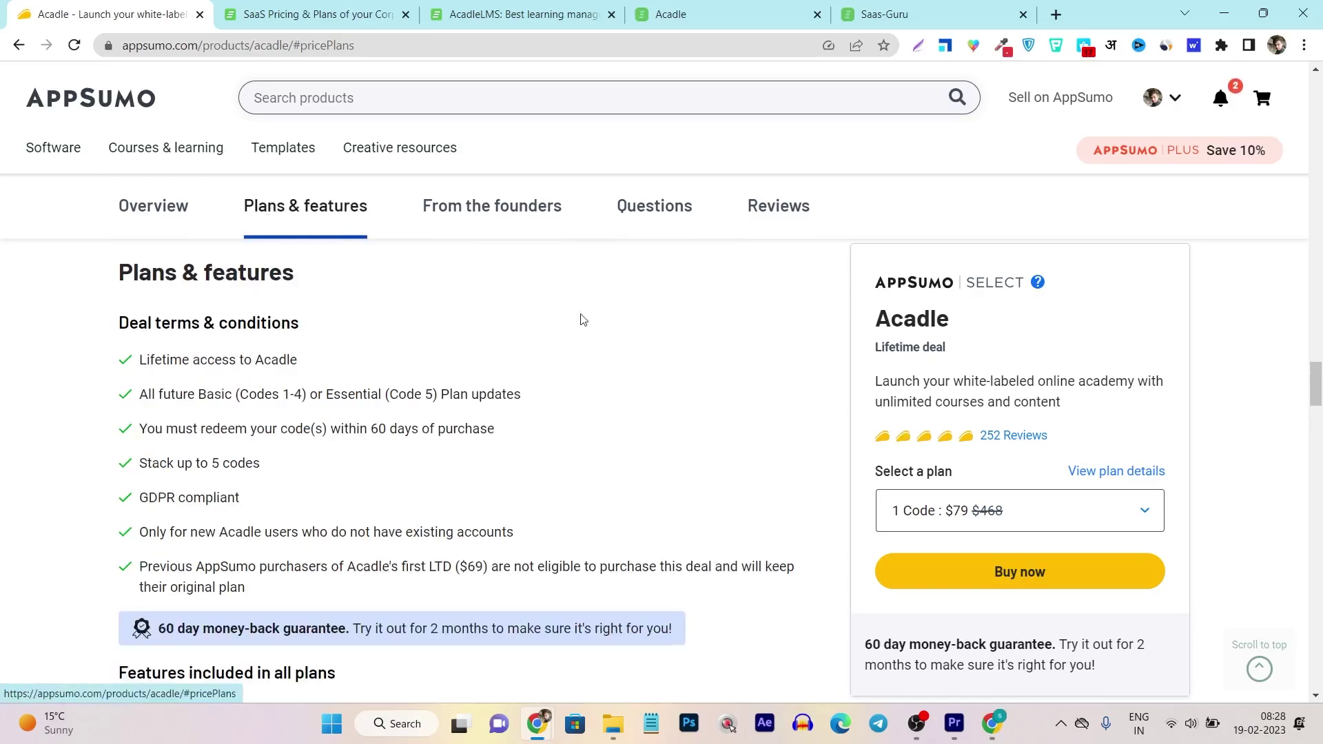
scroll(579, 362, "down", 3)
scroll(579, 362, "down", 4)
scroll(724, 414, "down", 3)
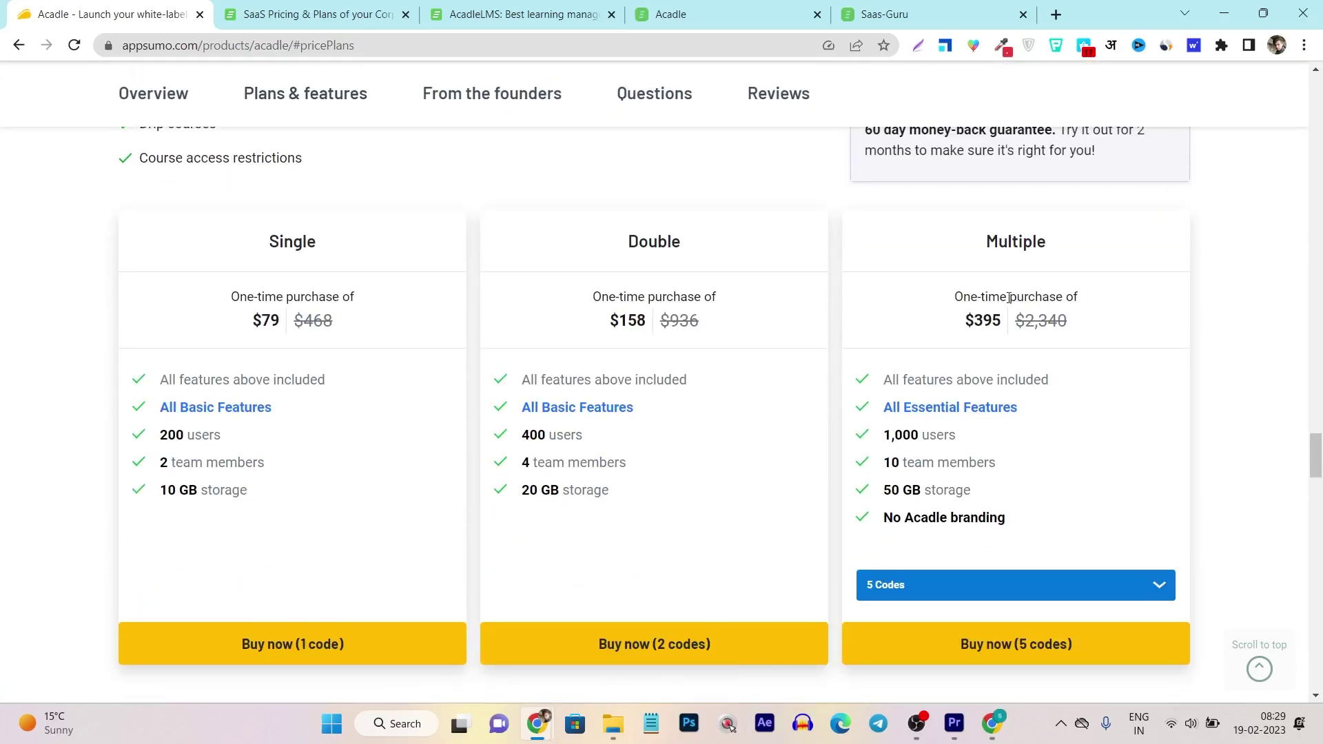
Keep 5 codes on the Multiple tier: $395, 1,000 users, 50 GB storage
left_click(1013, 586)
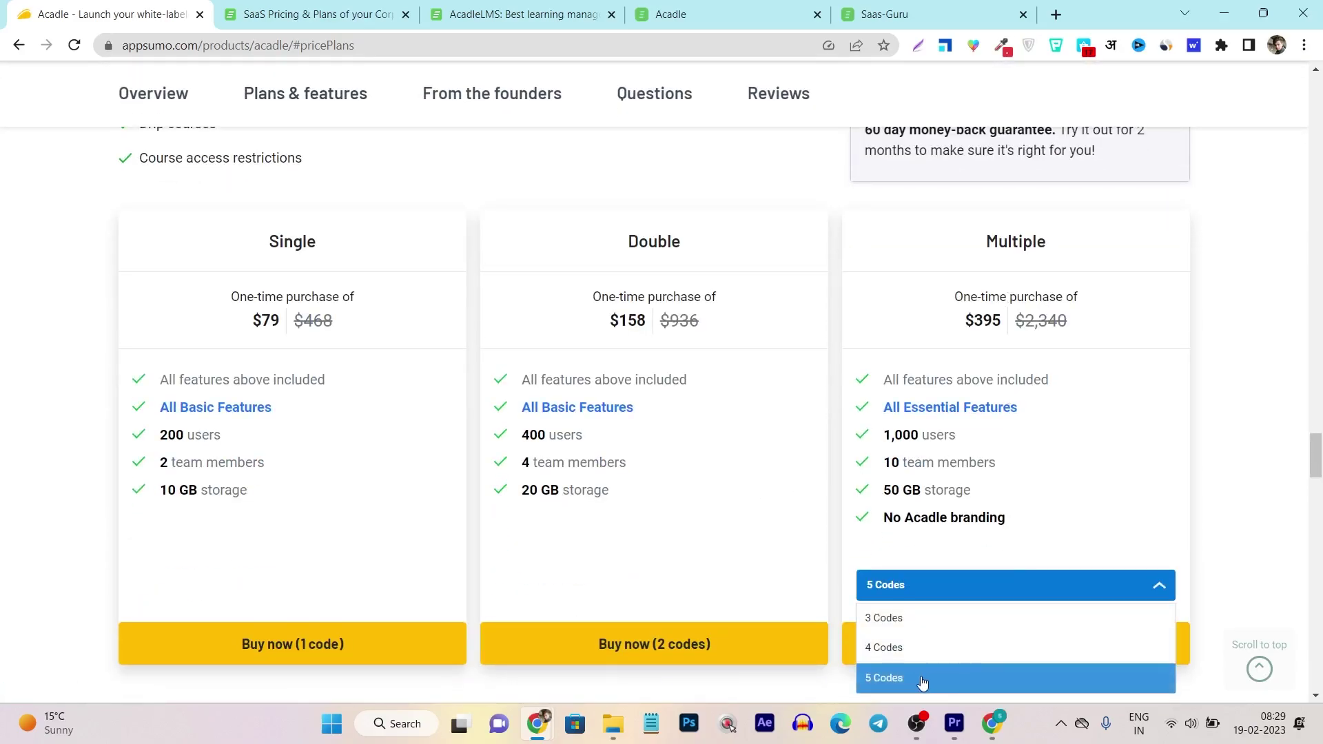
left_click(921, 631)
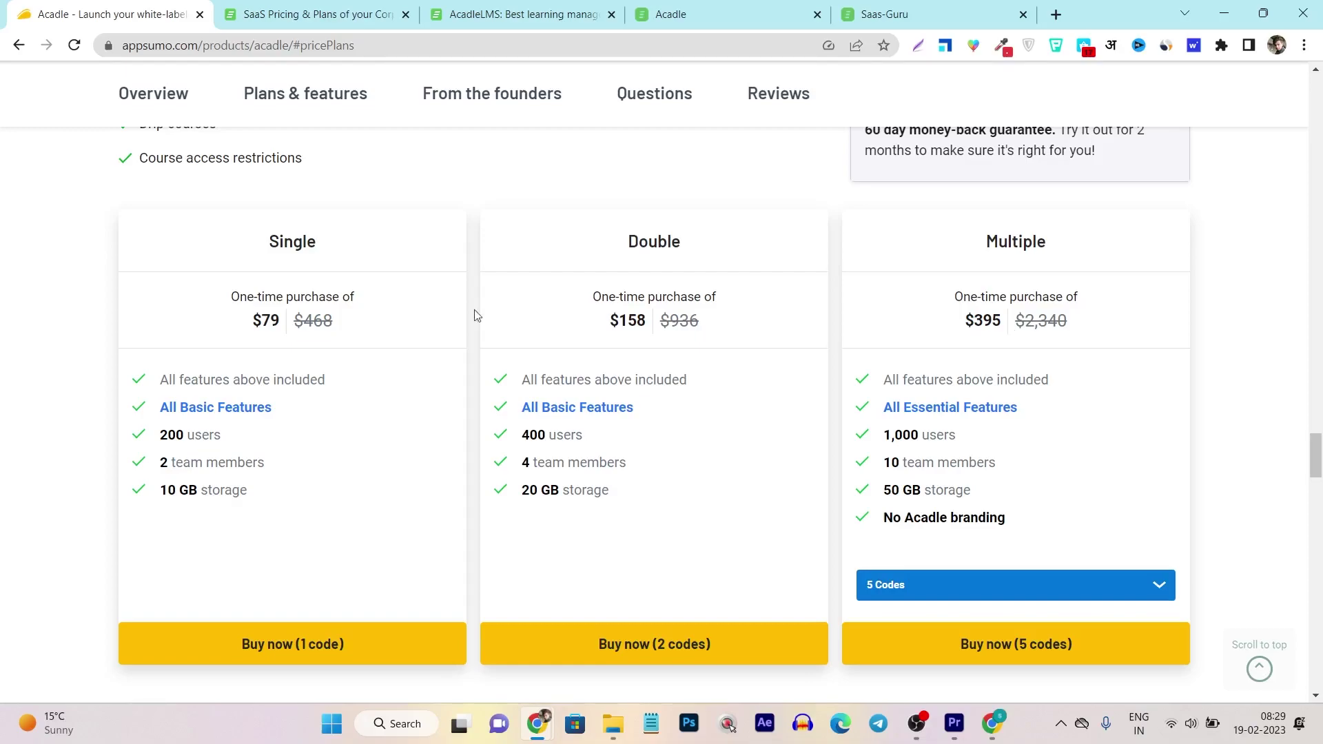
Switch from the official Acadle pricing tab back to the AppSumo lifetime deal tab
left_click(316, 13)
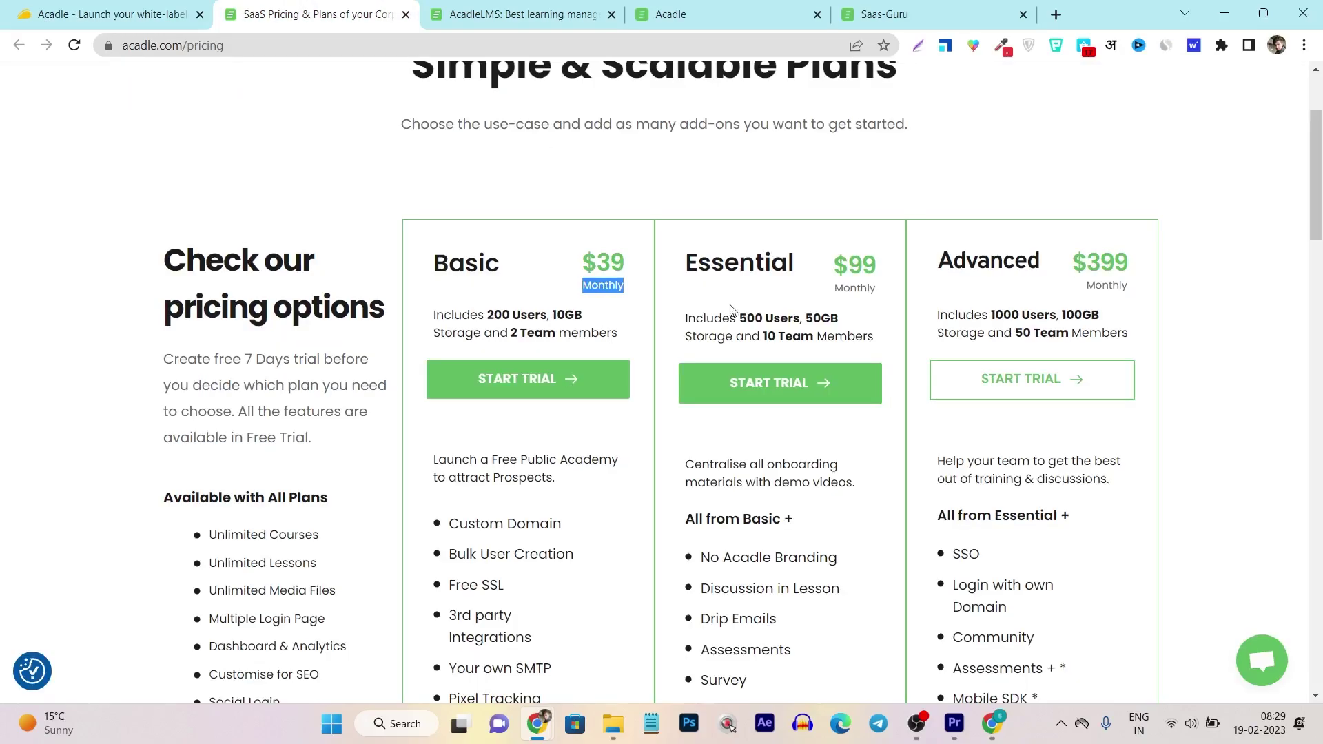
scroll(789, 595, "down", 2)
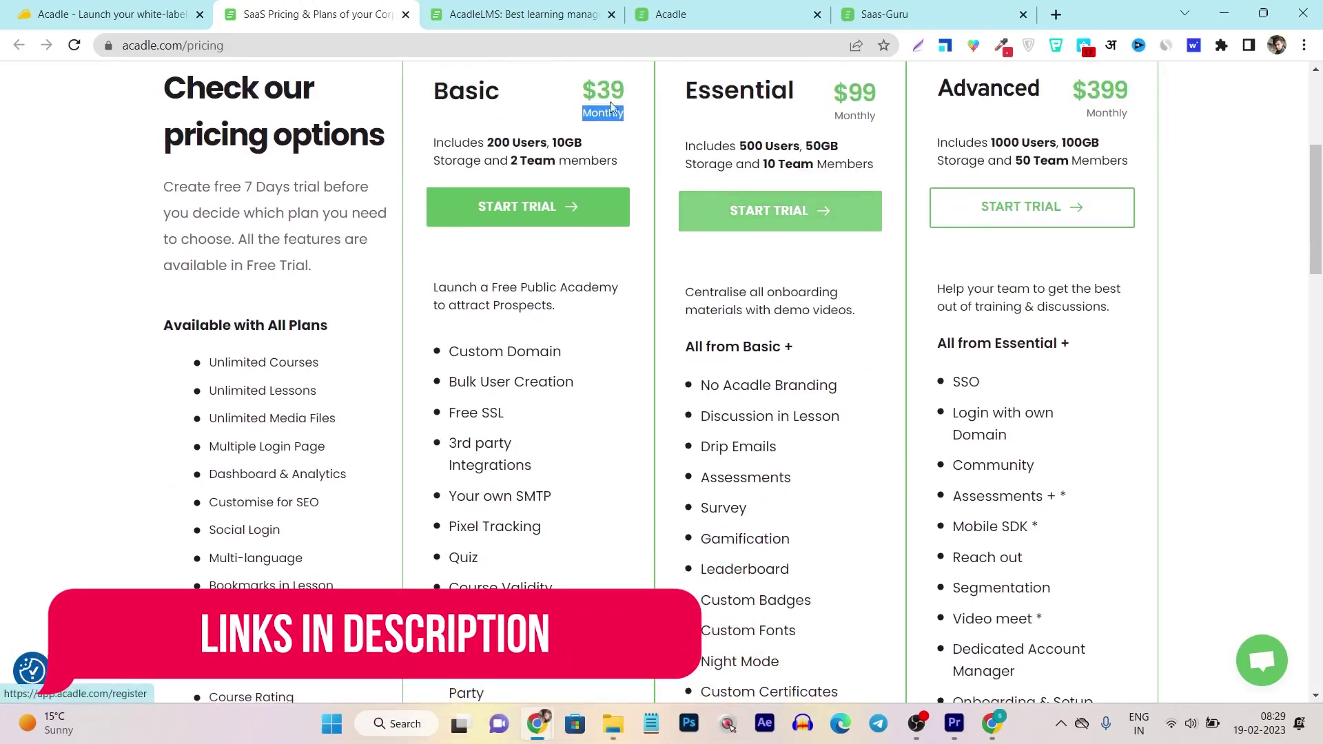
left_click(113, 14)
scroll(414, 310, "up", 3)
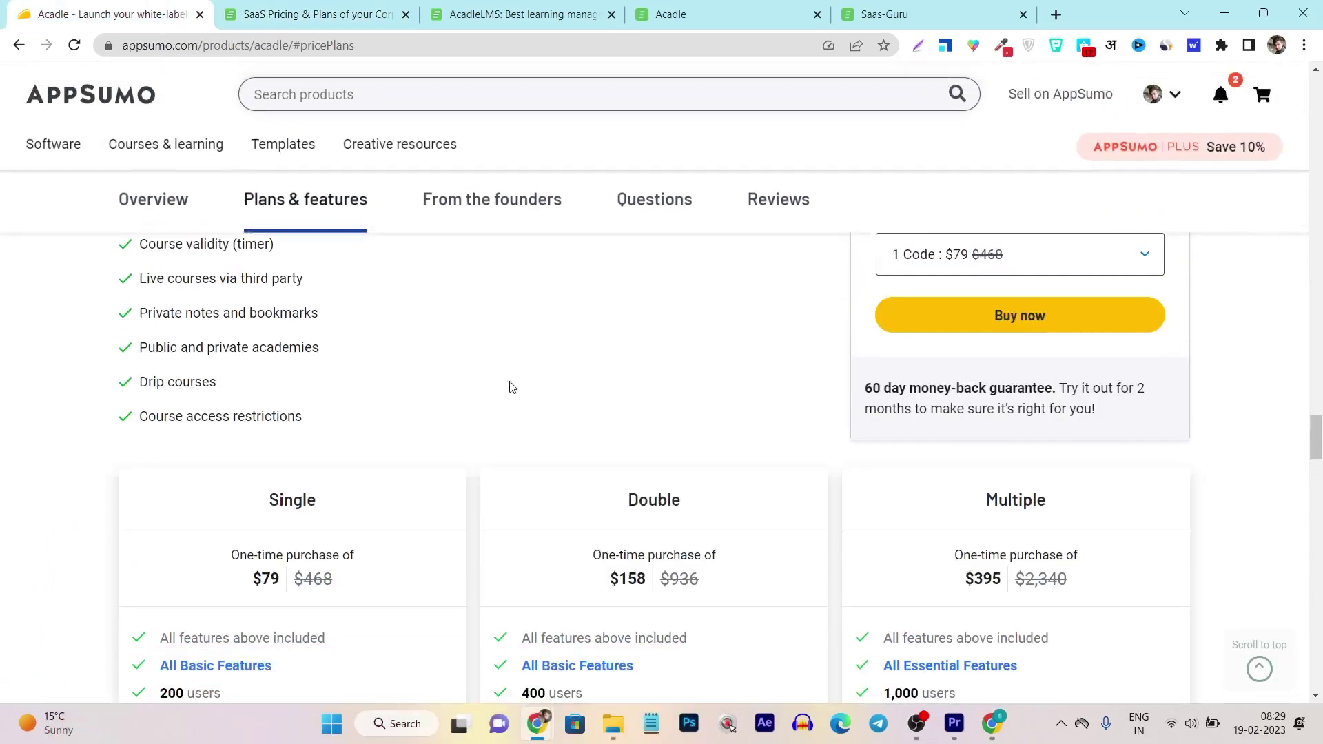
scroll(517, 414, "up", 3)
scroll(536, 427, "up", 2)
scroll(537, 427, "up", 2)
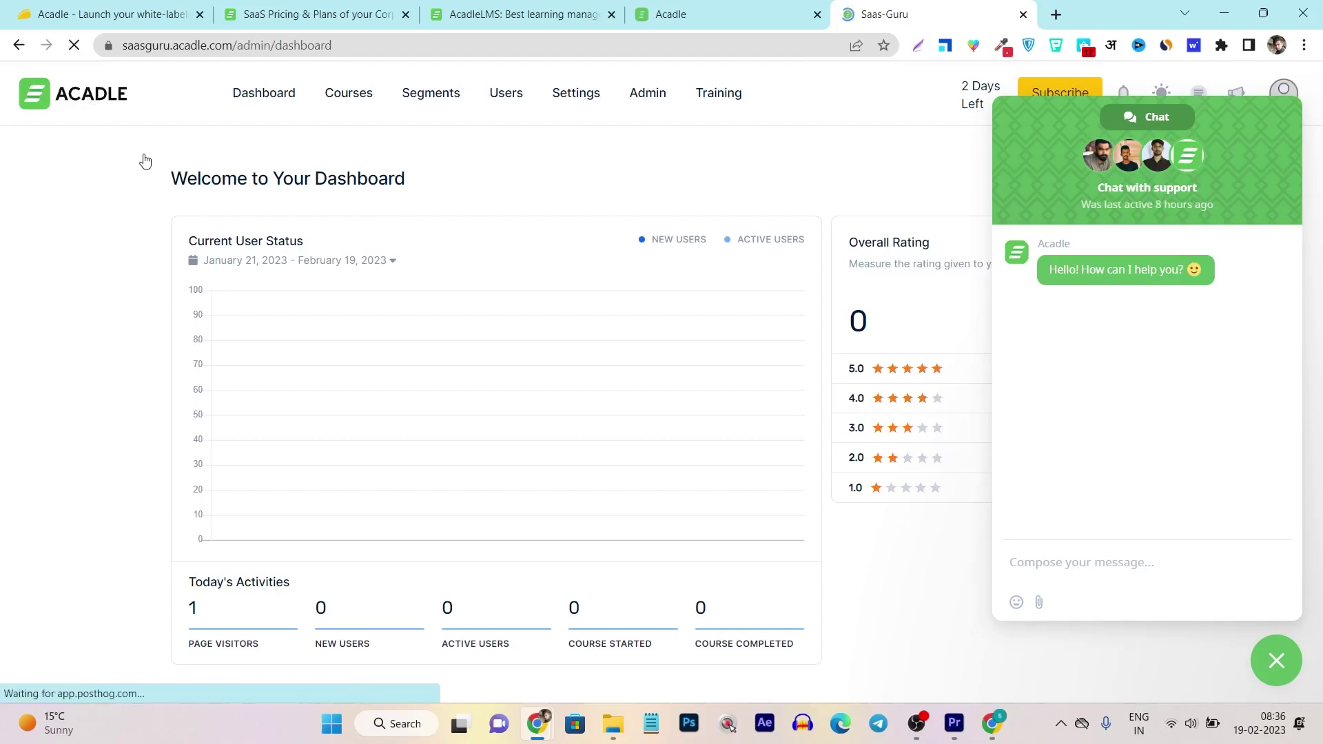
Bring the AppSumo Acadle deal tab to the front to show its overview and TL;DR
left_click(103, 13)
scroll(672, 496, "up", 4)
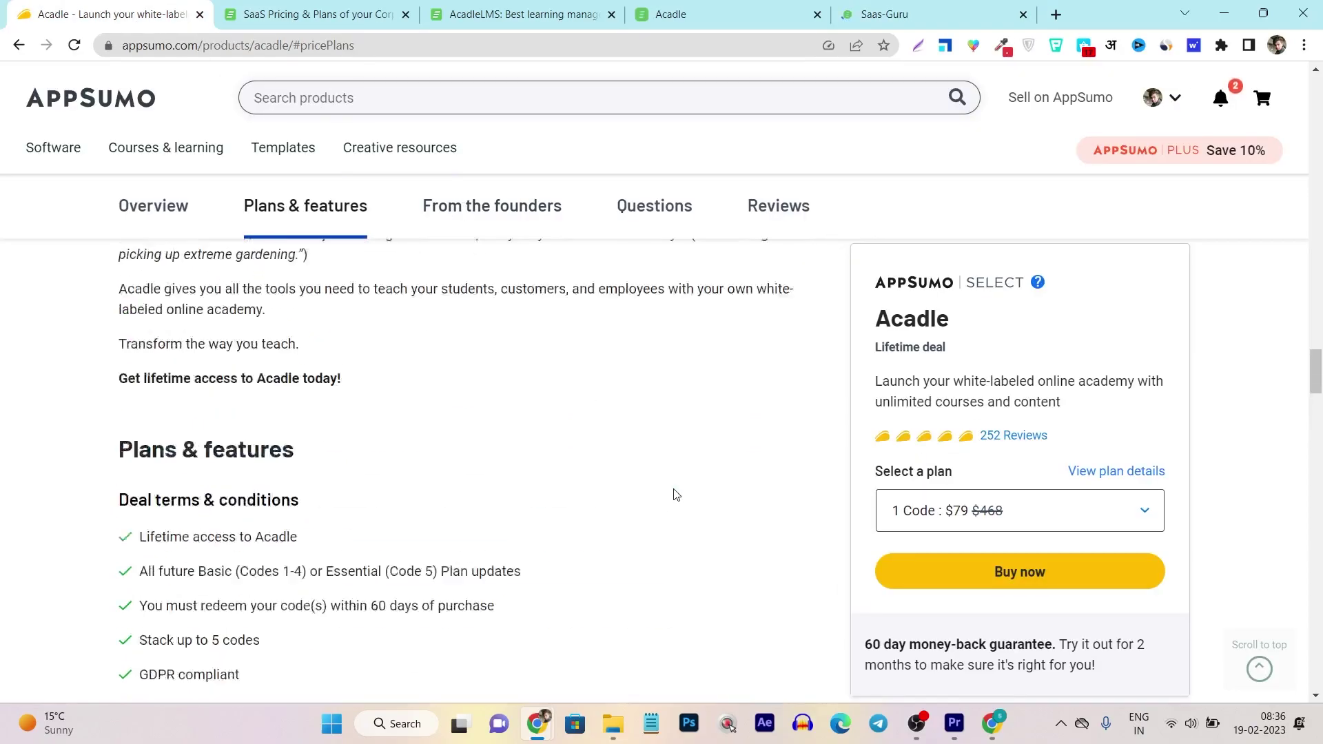
scroll(672, 497, "up", 5)
scroll(688, 504, "up", 5)
scroll(689, 504, "up", 5)
scroll(689, 503, "up", 5)
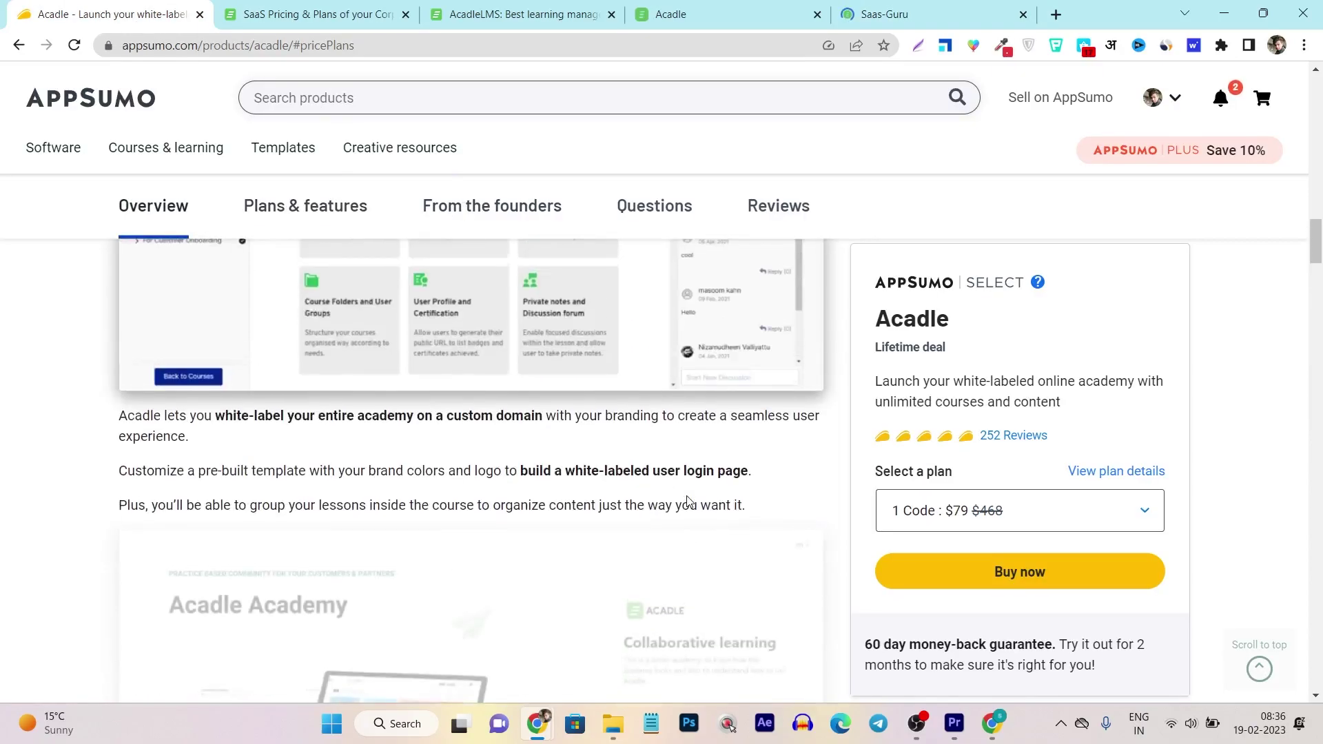
scroll(690, 503, "up", 2)
scroll(688, 503, "up", 5)
scroll(687, 503, "up", 5)
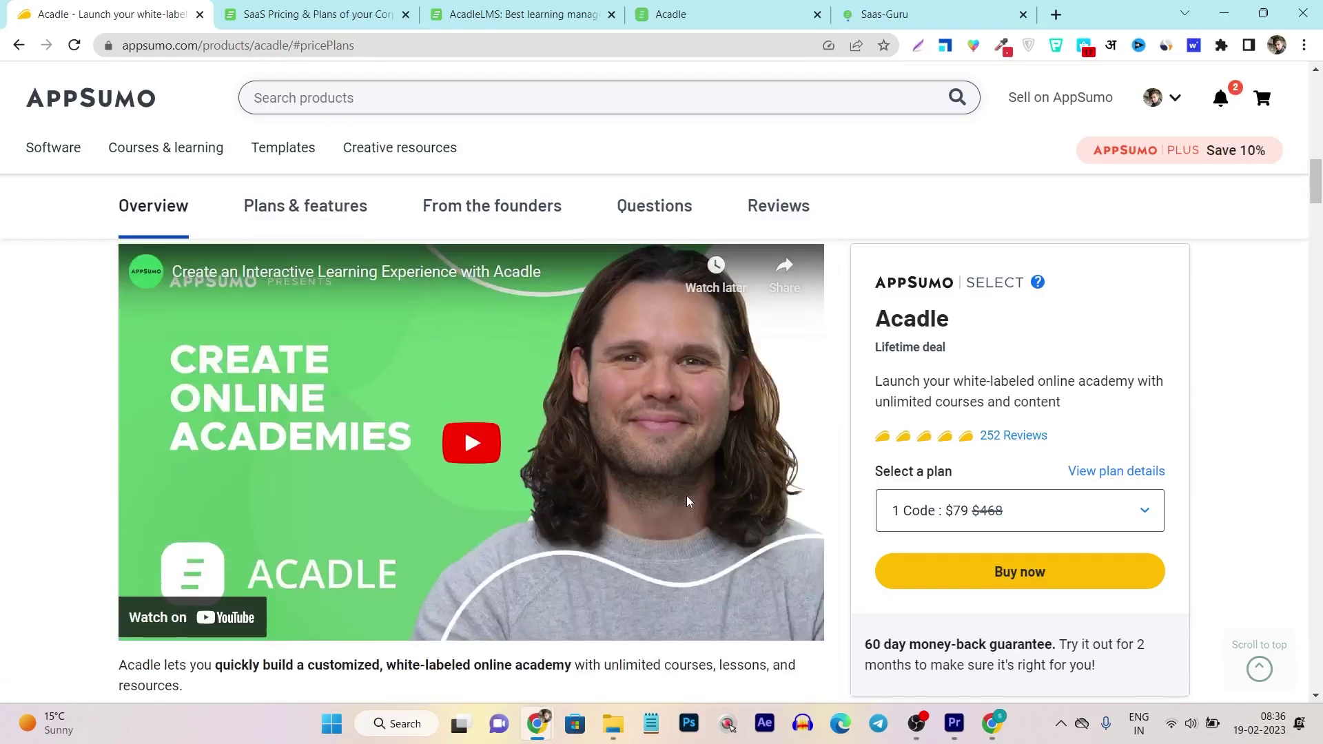
scroll(687, 502, "up", 5)
scroll(687, 503, "up", 3)
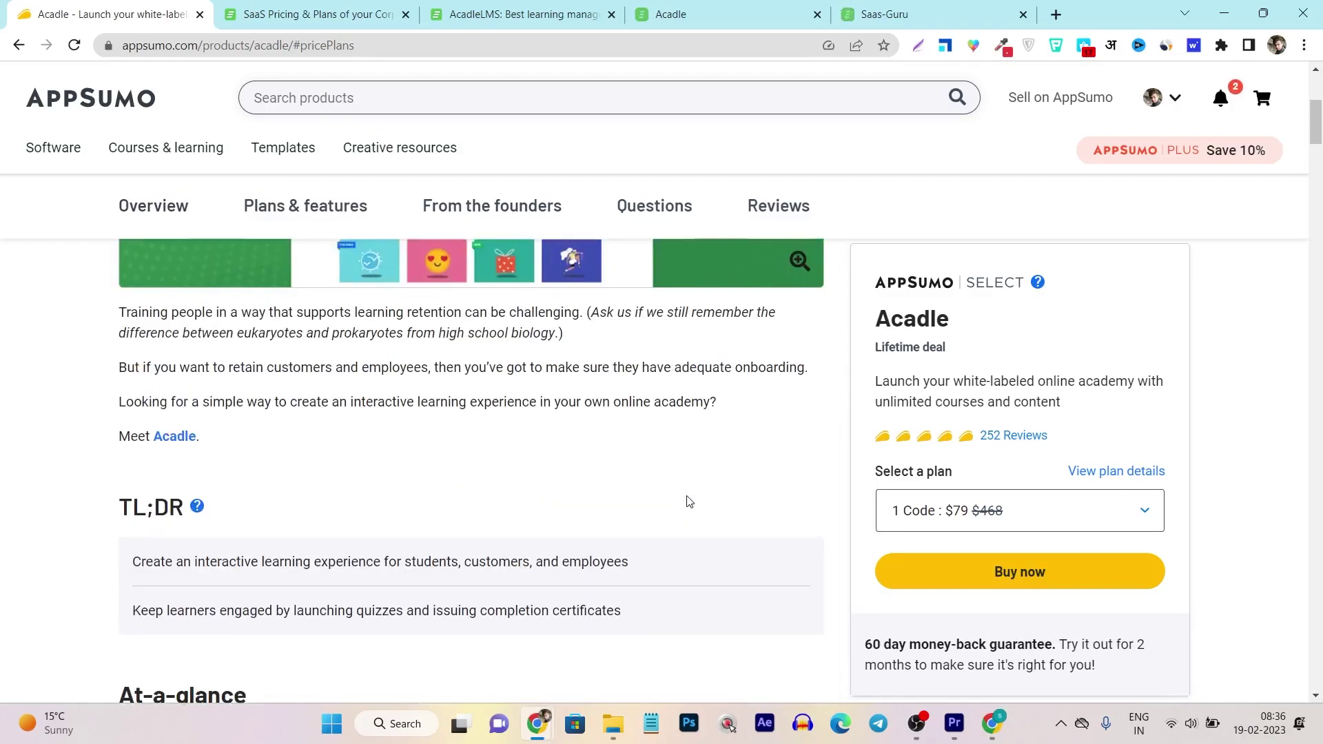
scroll(690, 503, "up", 5)
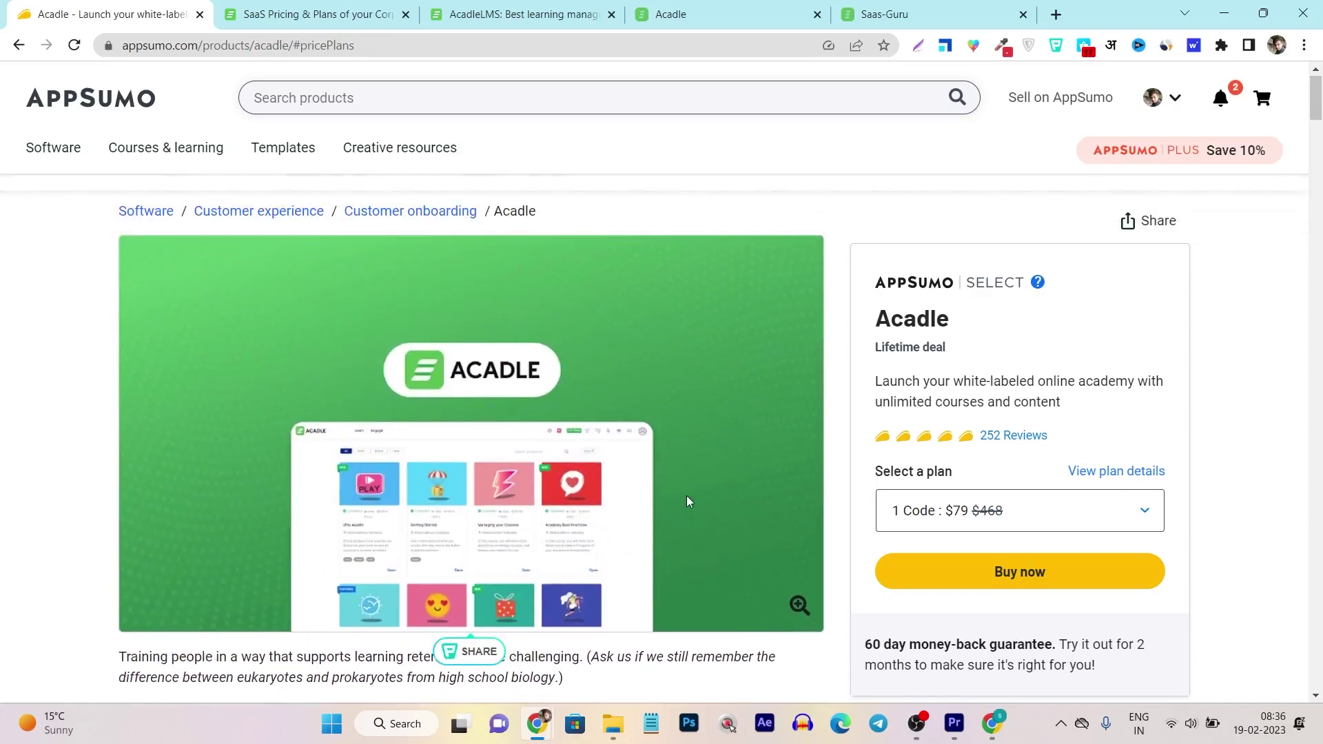
scroll(686, 496, "up", 2)
scroll(615, 462, "down", 3)
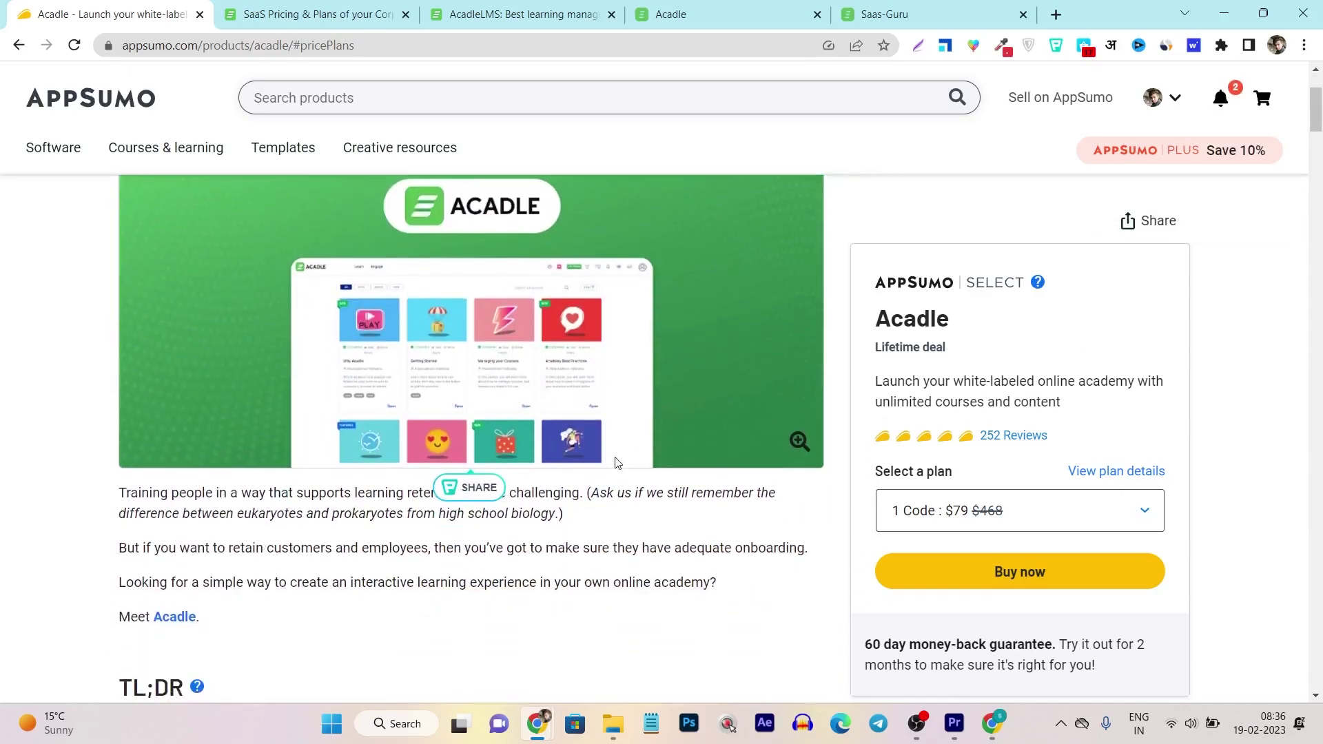
scroll(652, 455, "down", 2)
scroll(693, 444, "down", 2)
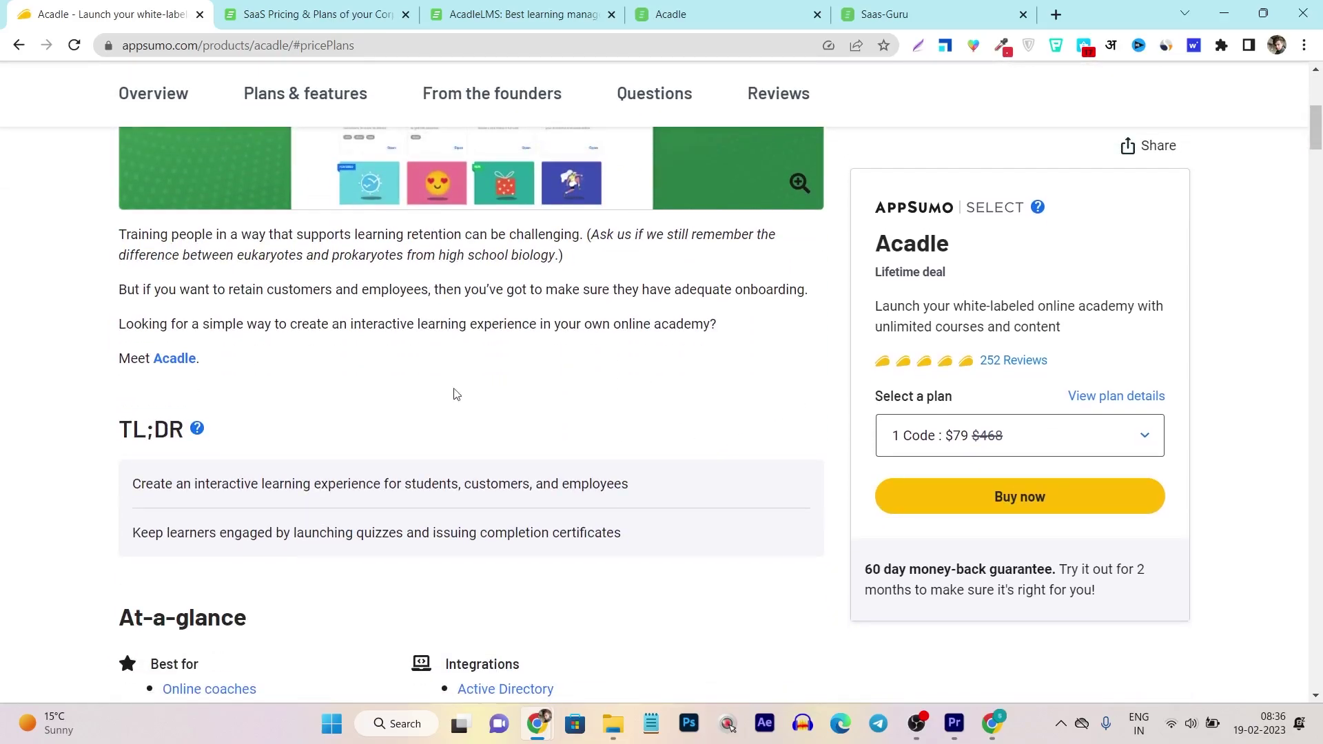
scroll(775, 378, "up", 3)
scroll(814, 368, "up", 4)
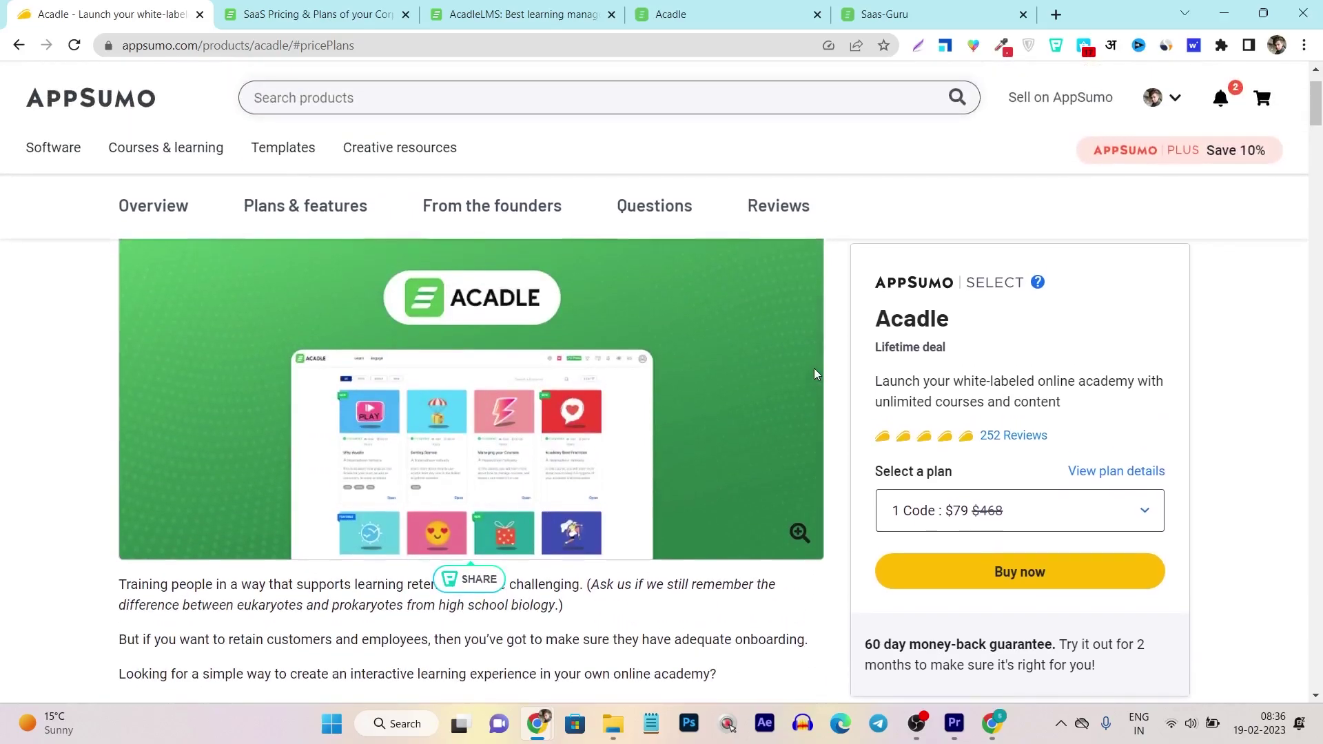
scroll(814, 368, "down", 4)
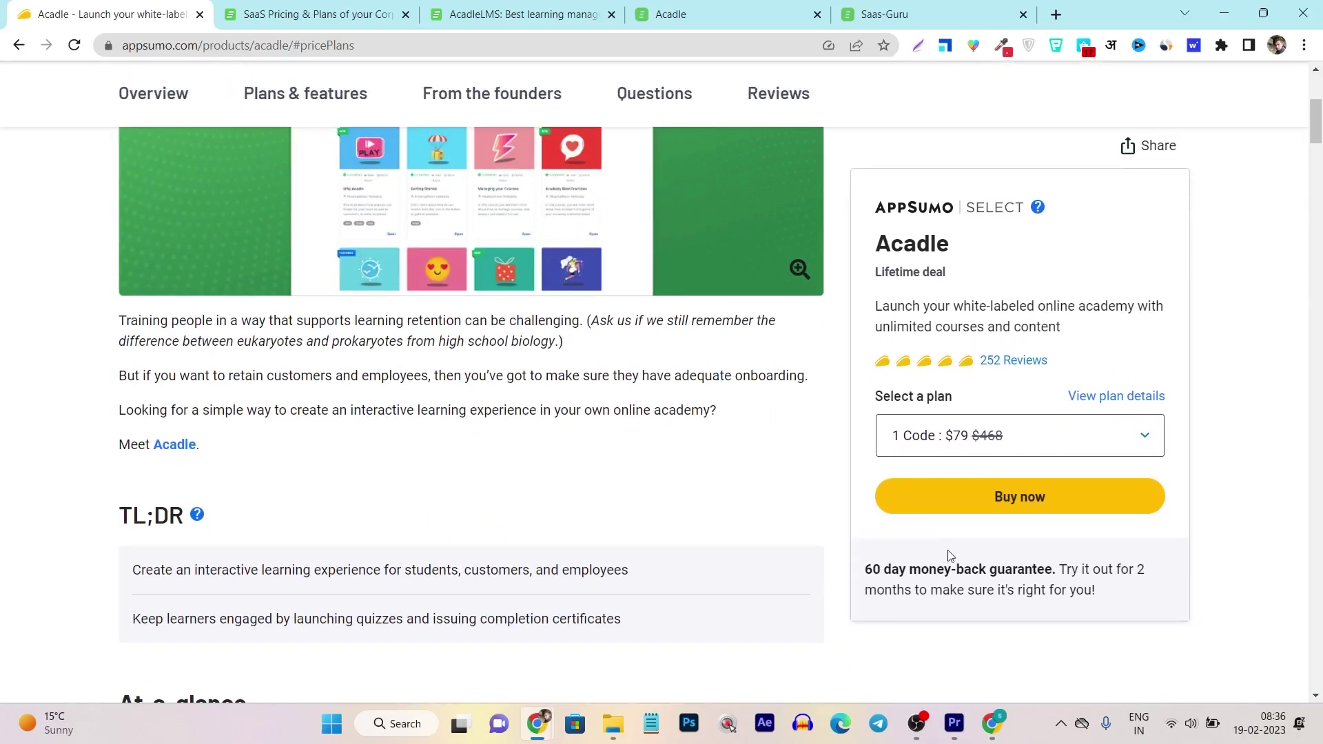